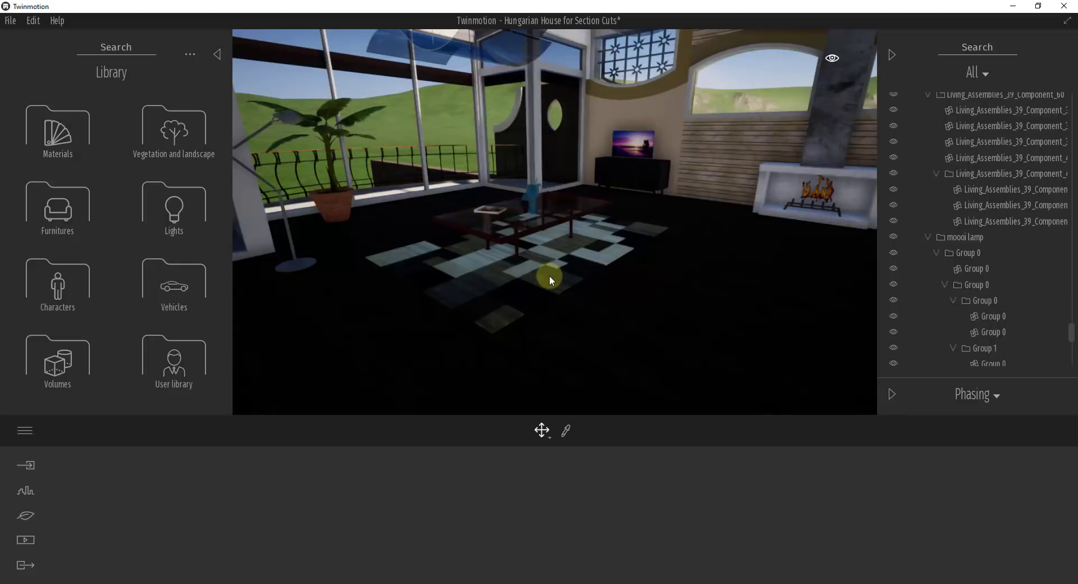
{"action": "left_click_drag", "start_coordinate": [550, 275], "coordinate": [550, 275]}
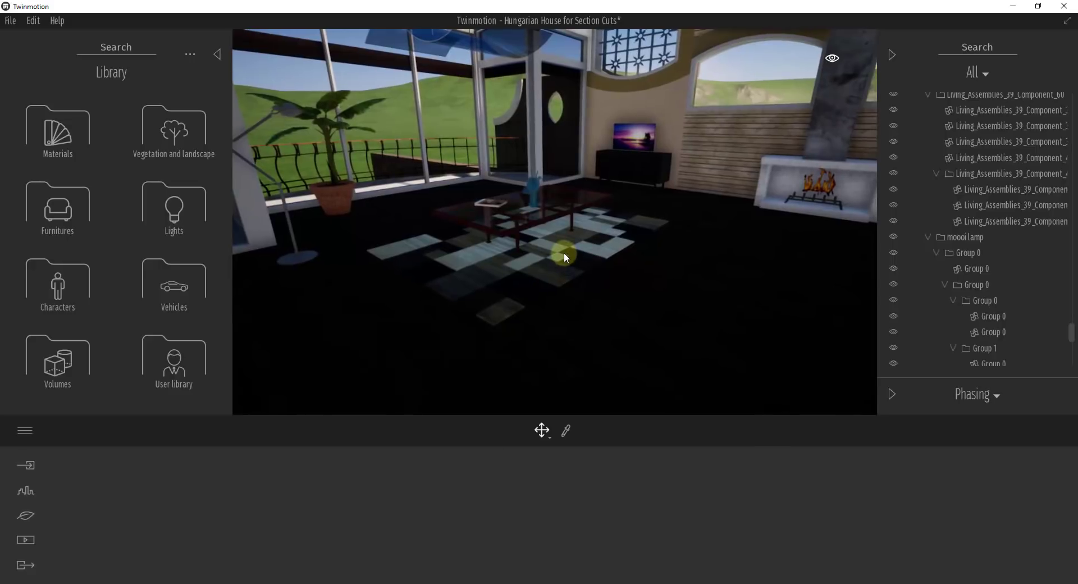
{"action": "left_click_drag", "start_coordinate": [564, 247], "coordinate": [569, 246]}
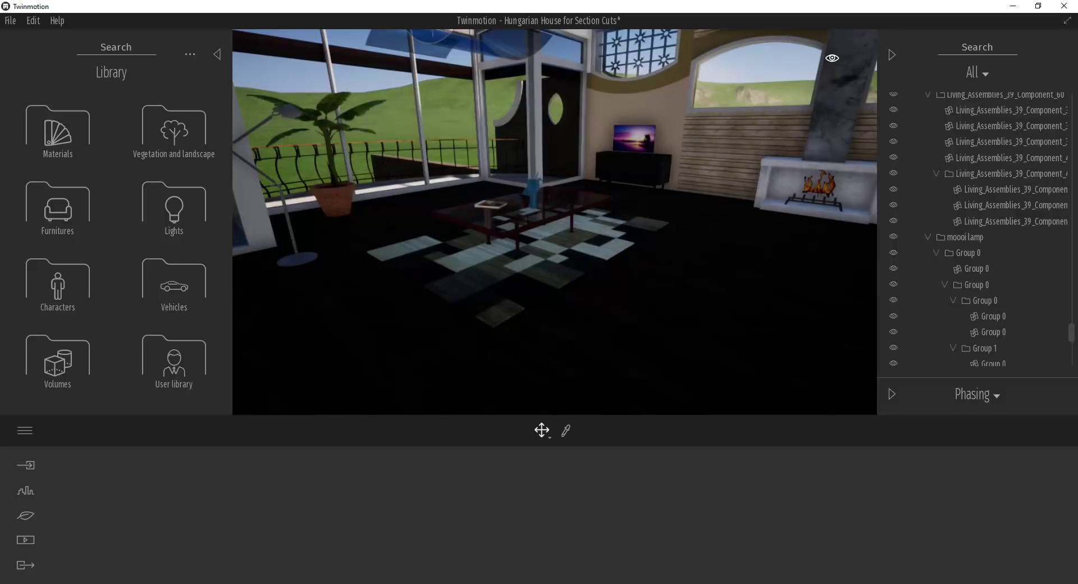
{"action": "left_click_drag", "start_coordinate": [637, 288], "coordinate": [637, 287]}
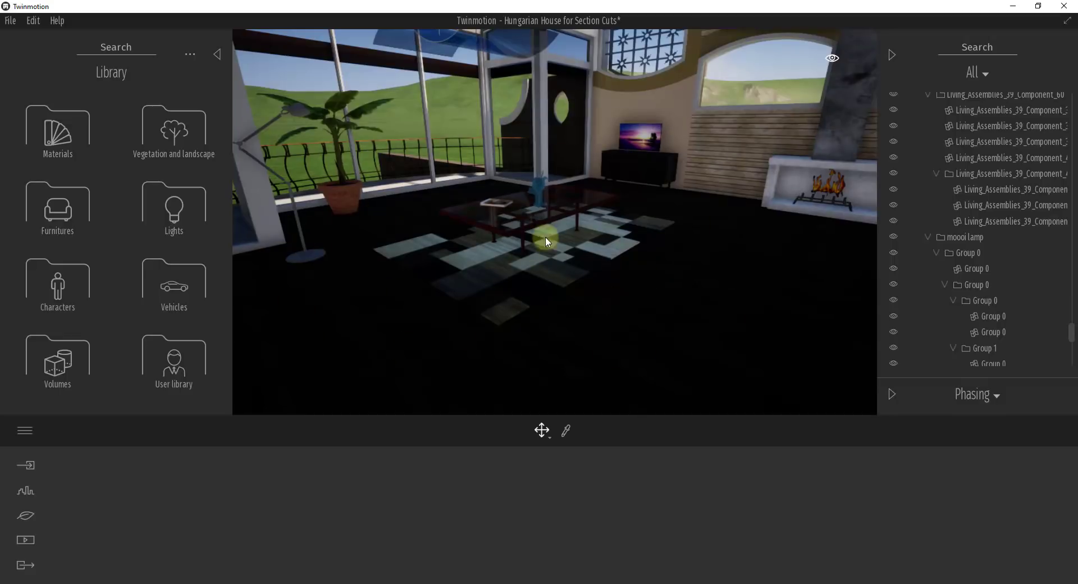
{"action": "right_click_drag", "start_coordinate": [479, 273], "coordinate": [480, 273]}
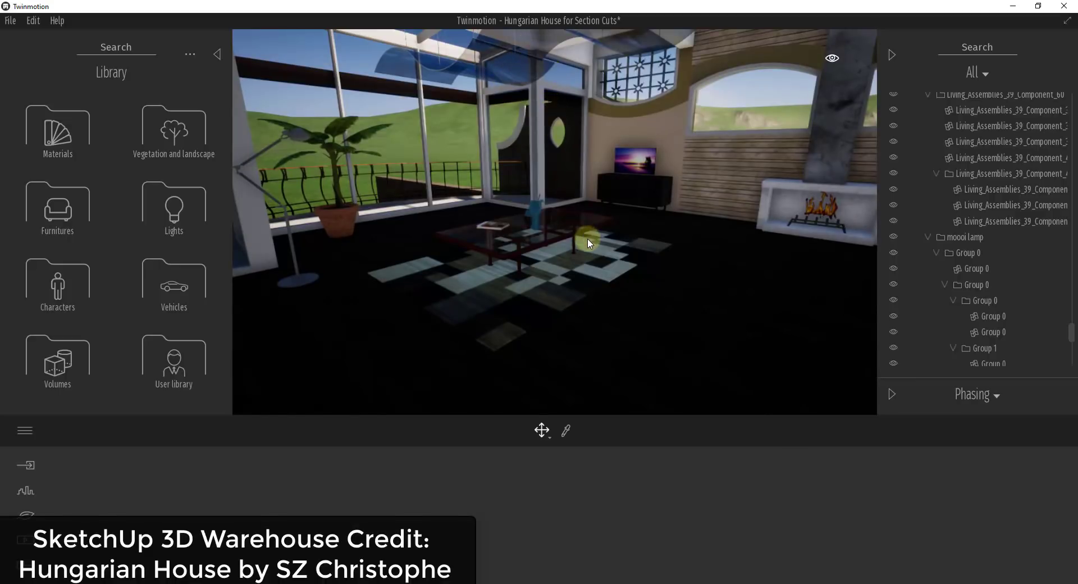
{"action": "mouse_move", "coordinate": [570, 256]}
{"action": "right_mouse_down"}
{"action": "mouse_move", "coordinate": [544, 257]}
{"action": "mouse_move", "coordinate": [566, 257]}
{"action": "right_mouse_up"}
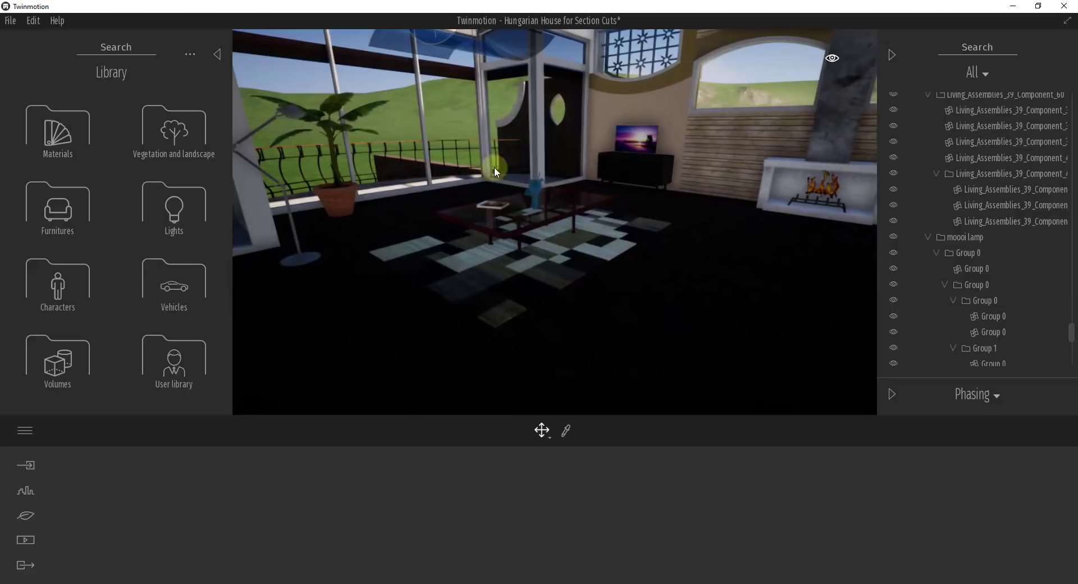
Step: Start a geometry import with its options expanded and choose SofaCollection.skp from the Furniture folder as the source file
{"action": "left_click", "coordinate": [29, 465]}
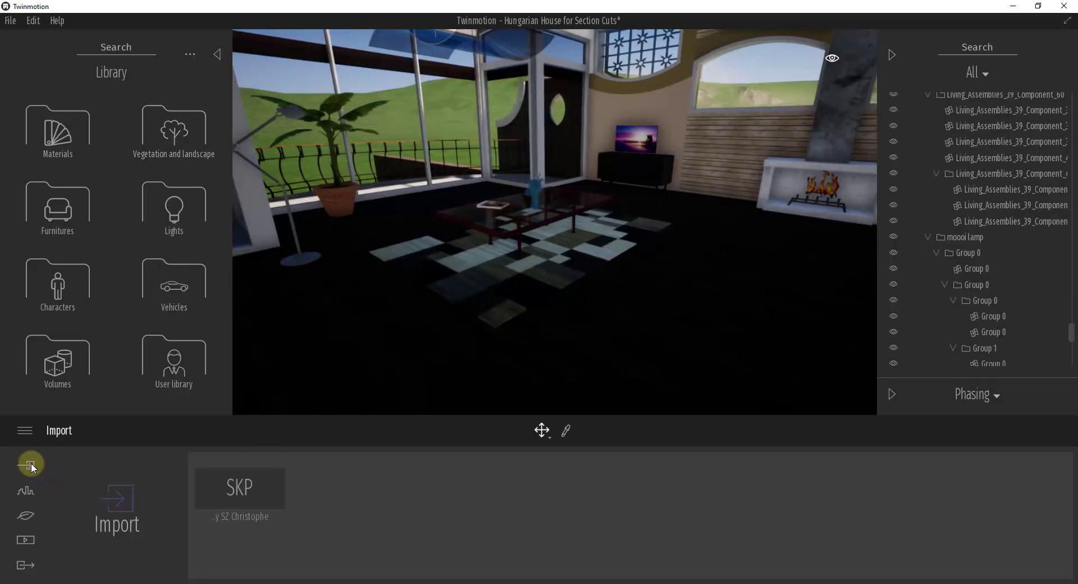
{"action": "left_click", "coordinate": [118, 502]}
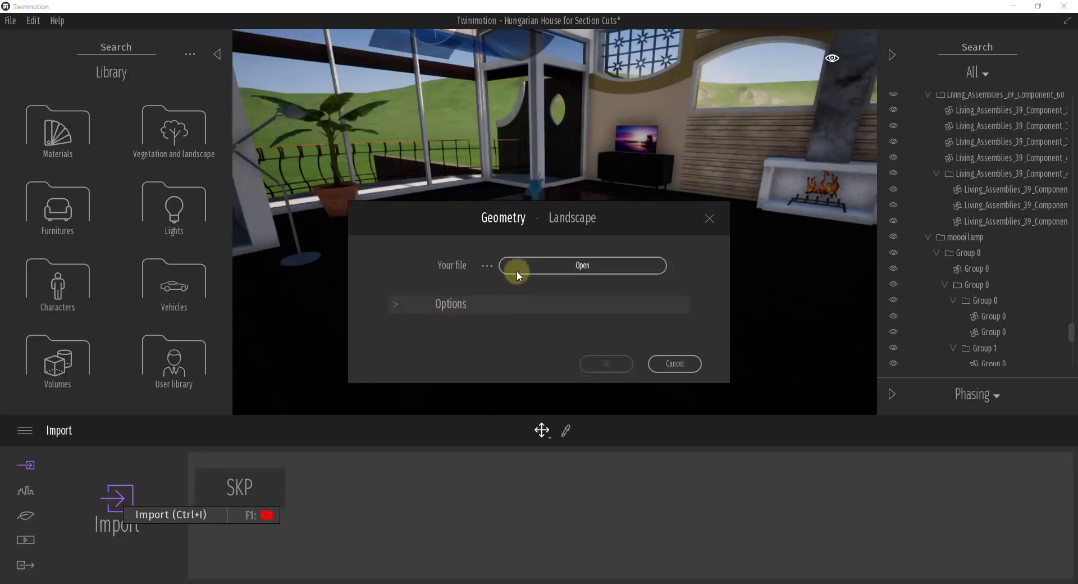
{"action": "left_click", "coordinate": [446, 303]}
{"action": "left_click", "coordinate": [552, 264]}
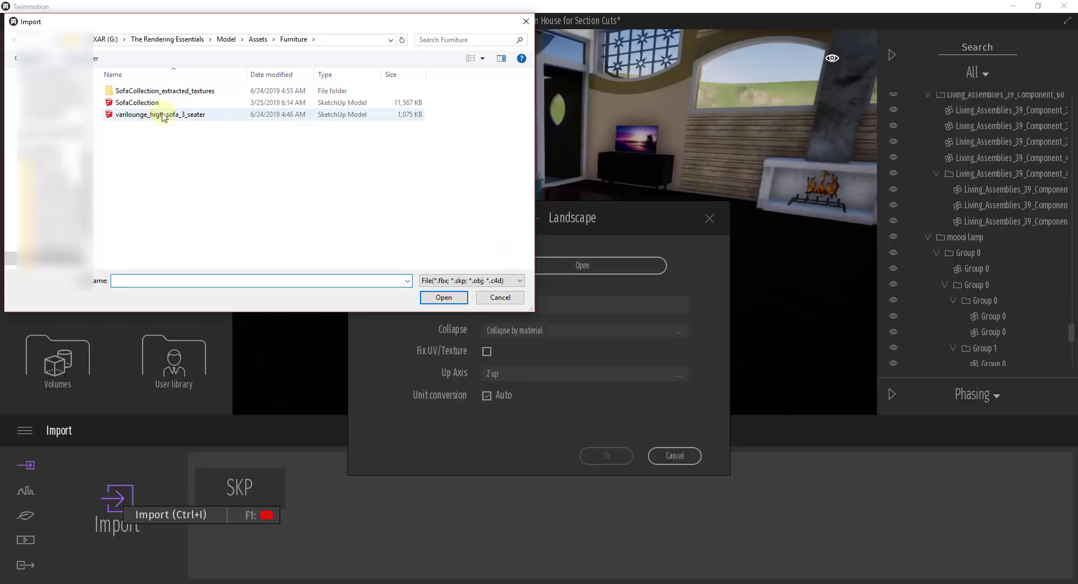
{"action": "left_click", "coordinate": [144, 104]}
{"action": "double_click", "coordinate": [143, 104]}
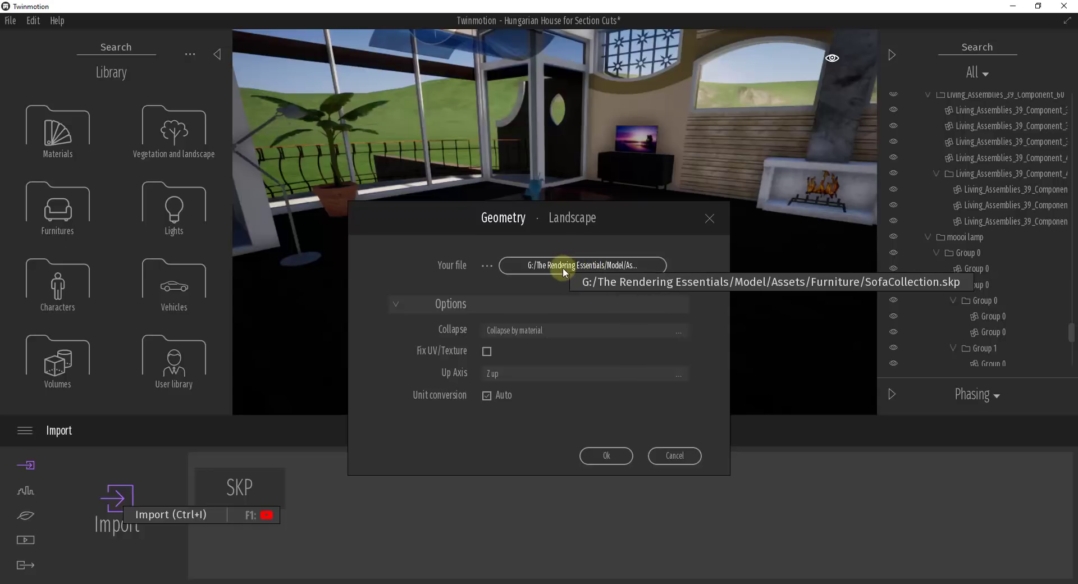
Step: Set the collapse option to Keep hierarchy, enable Fix UV/Texture, and import the sofa model
{"action": "left_click", "coordinate": [564, 332]}
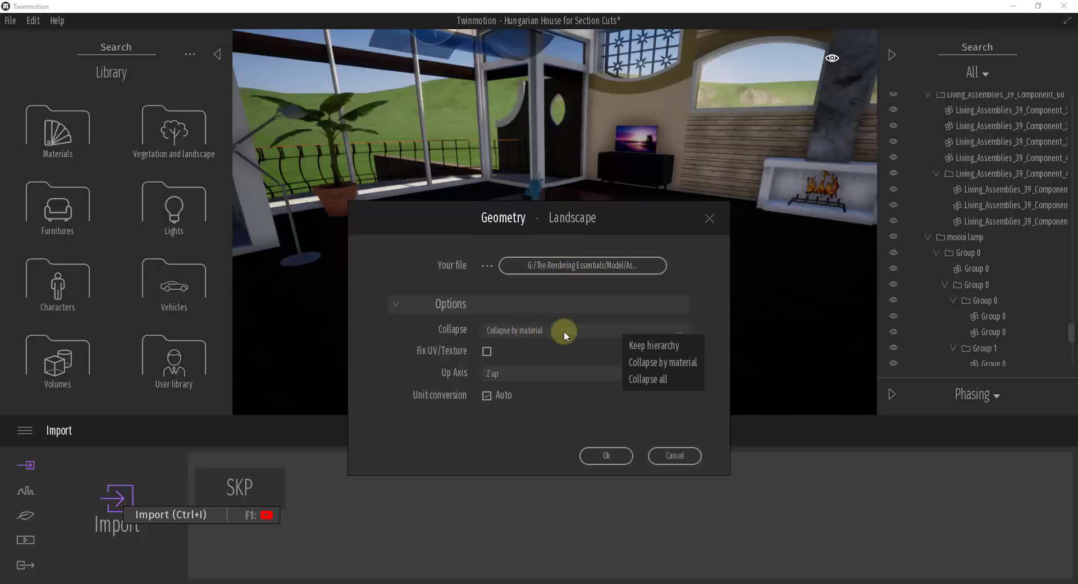
{"action": "left_click", "coordinate": [648, 345]}
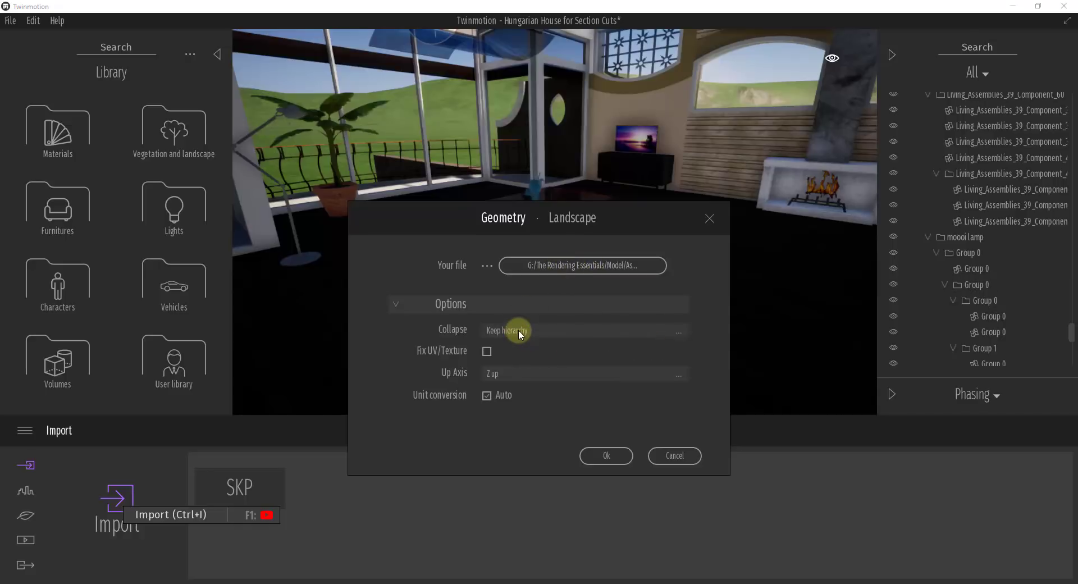
{"action": "left_click", "coordinate": [487, 351]}
{"action": "left_click", "coordinate": [601, 454]}
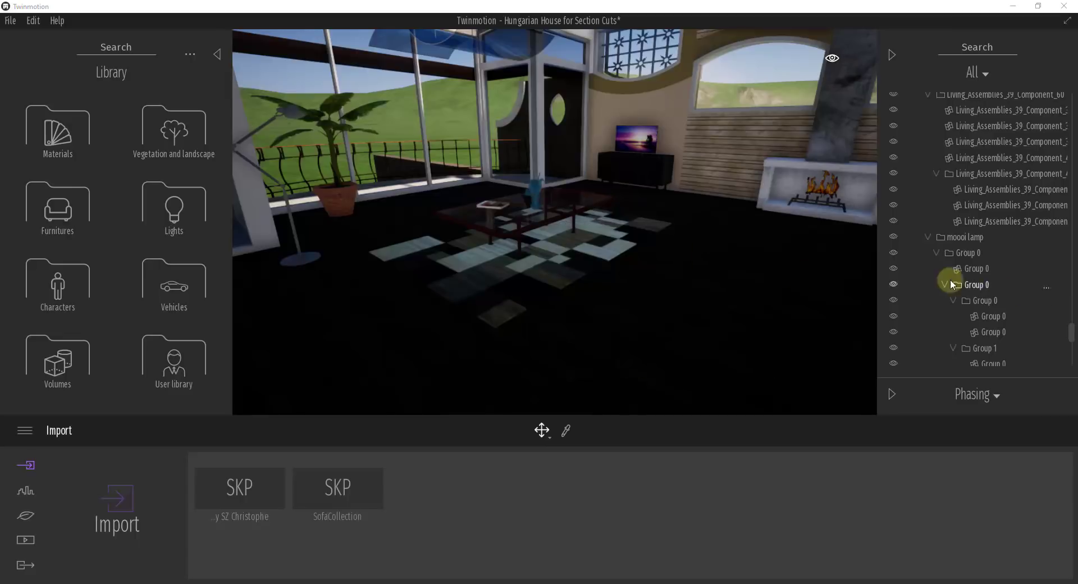
Step: Select SofaCollection.skp in the scene graph and move the sofa onto the living room floor near the coffee table
{"action": "scroll", "coordinate": [951, 286], "scroll_direction": "down", "scroll_amount": 4}
{"action": "left_click_drag", "start_coordinate": [1072, 337], "coordinate": [1072, 362]}
{"action": "left_click", "coordinate": [982, 358]}
{"action": "mouse_move", "coordinate": [585, 222]}
{"action": "right_mouse_down"}
{"action": "mouse_move", "coordinate": [618, 217]}
{"action": "mouse_move", "coordinate": [573, 224]}
{"action": "mouse_move", "coordinate": [582, 221]}
{"action": "mouse_move", "coordinate": [573, 214]}
{"action": "right_mouse_up"}
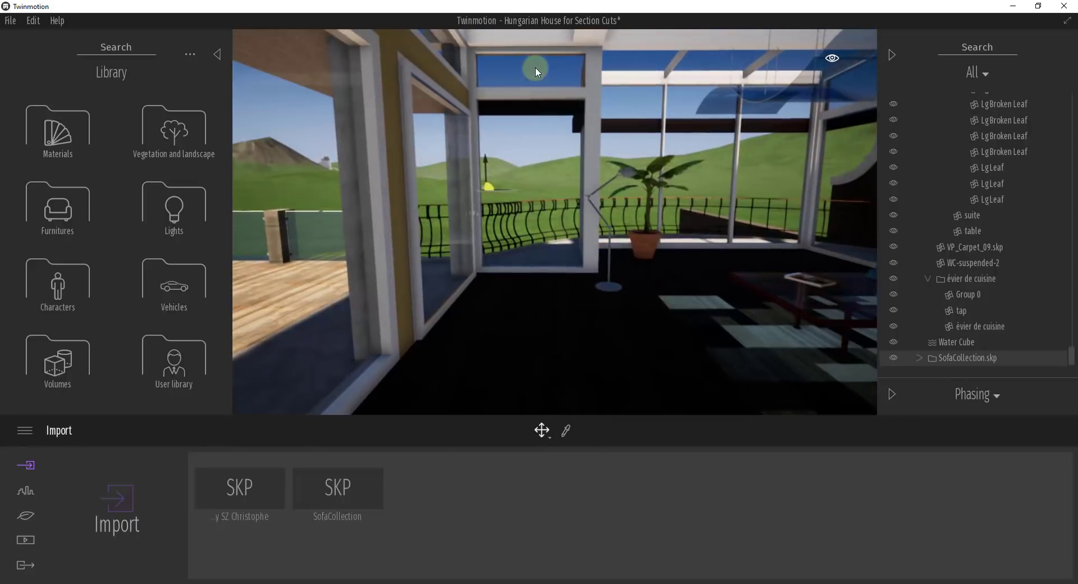
{"action": "left_click", "coordinate": [506, 191]}
{"action": "left_click_drag", "start_coordinate": [494, 195], "coordinate": [725, 353]}
{"action": "right_click_drag", "start_coordinate": [661, 316], "coordinate": [658, 316]}
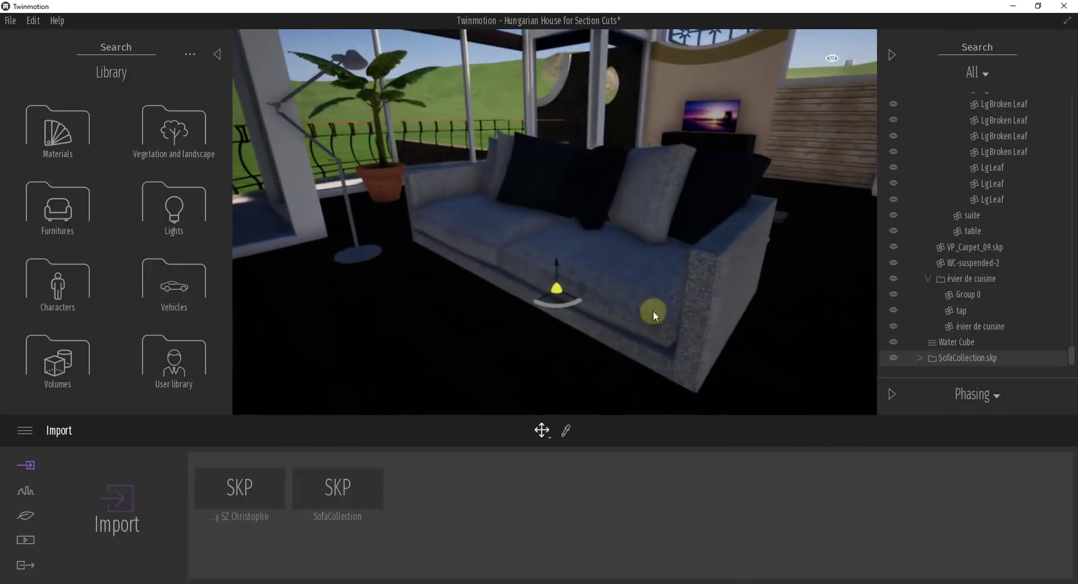
Step: Rotate the sofa to face the coffee table and adjust its height and position beside the rug
{"action": "left_click_drag", "start_coordinate": [574, 306], "coordinate": [868, 337]}
{"action": "mouse_move", "coordinate": [678, 314]}
{"action": "right_mouse_down"}
{"action": "mouse_move", "coordinate": [564, 306]}
{"action": "mouse_move", "coordinate": [578, 262]}
{"action": "mouse_move", "coordinate": [554, 264]}
{"action": "right_mouse_up"}
{"action": "scroll", "coordinate": [534, 268], "scroll_direction": "up", "scroll_amount": 2}
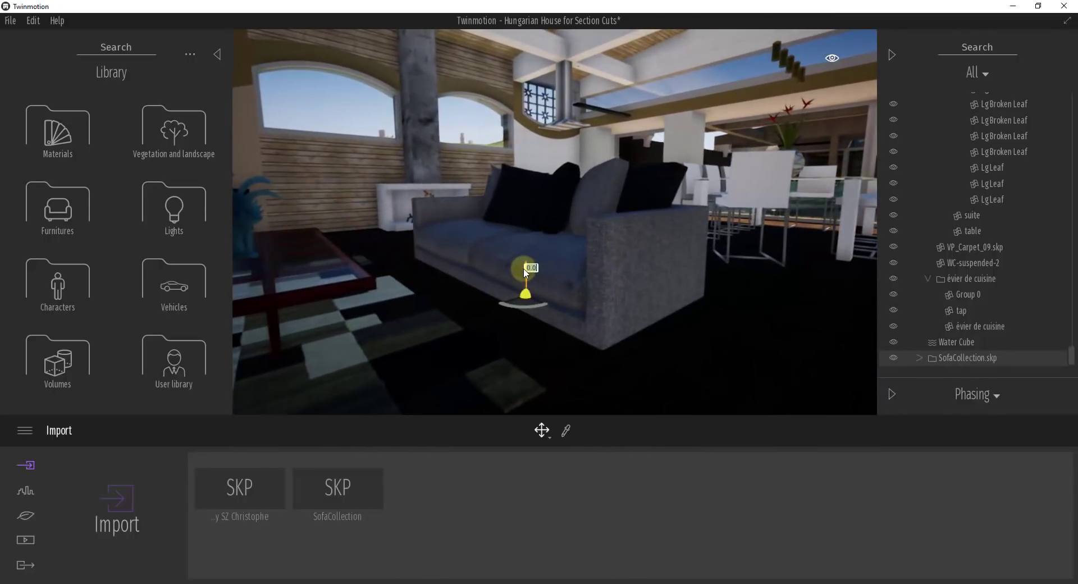
{"action": "mouse_move", "coordinate": [528, 262]}
{"action": "left_mouse_down"}
{"action": "mouse_move", "coordinate": [528, 271]}
{"action": "mouse_move", "coordinate": [528, 244]}
{"action": "mouse_move", "coordinate": [534, 274]}
{"action": "left_mouse_up"}
{"action": "right_click_drag", "start_coordinate": [620, 308], "coordinate": [622, 306]}
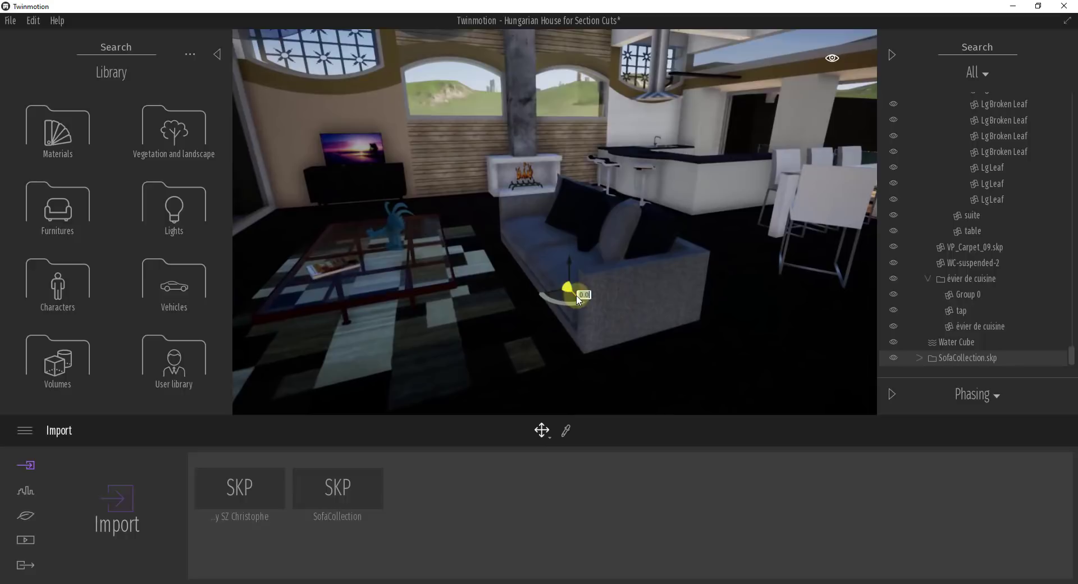
{"action": "left_click_drag", "start_coordinate": [578, 299], "coordinate": [580, 284]}
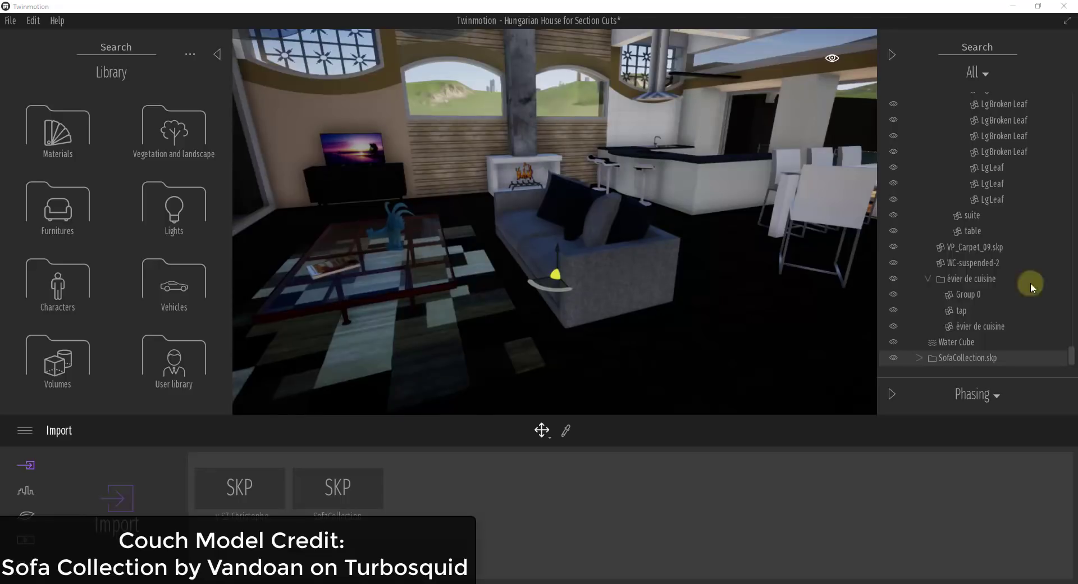
{"action": "key", "text": "w"}
{"action": "right_click_drag", "start_coordinate": [615, 261], "coordinate": [614, 261]}
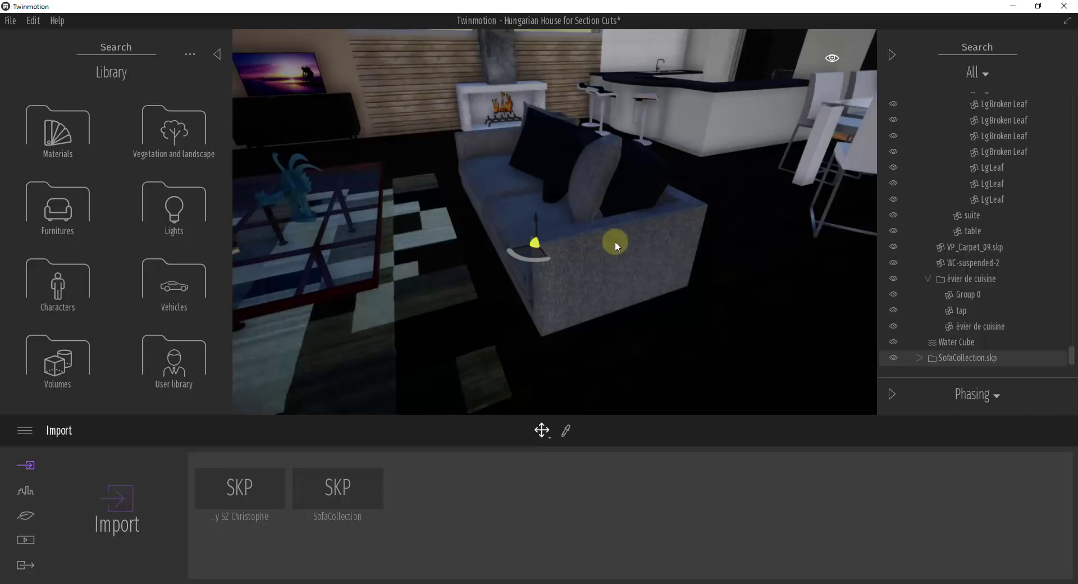
{"action": "right_click_drag", "start_coordinate": [615, 242], "coordinate": [616, 241]}
{"action": "scroll", "coordinate": [615, 242], "scroll_direction": "up", "scroll_amount": 3}
{"action": "scroll", "coordinate": [615, 242], "scroll_direction": "down", "scroll_amount": 3}
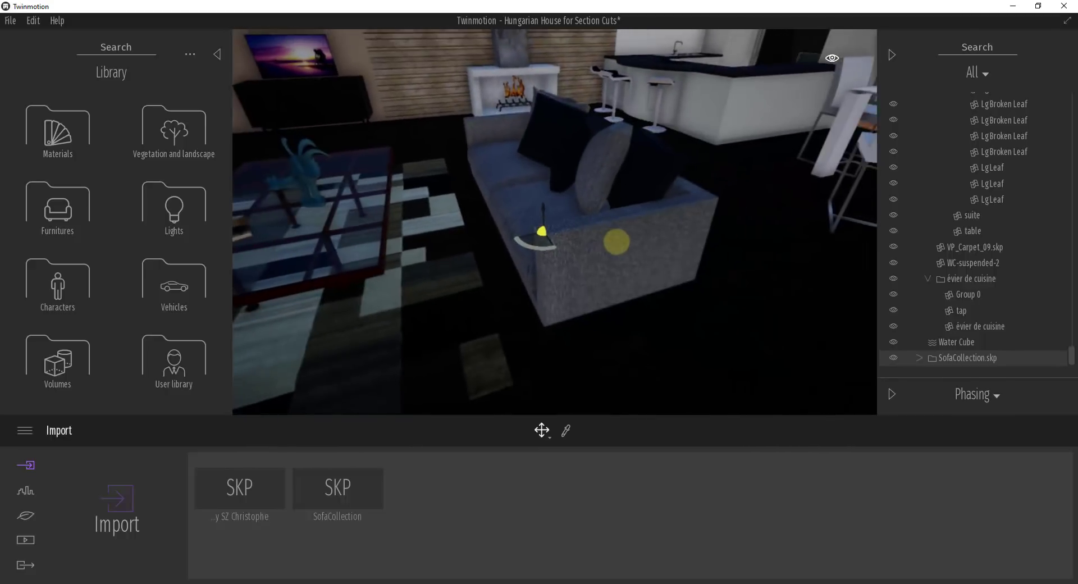
{"action": "left_click", "coordinate": [773, 314]}
{"action": "right_click_drag", "start_coordinate": [548, 205], "coordinate": [546, 209]}
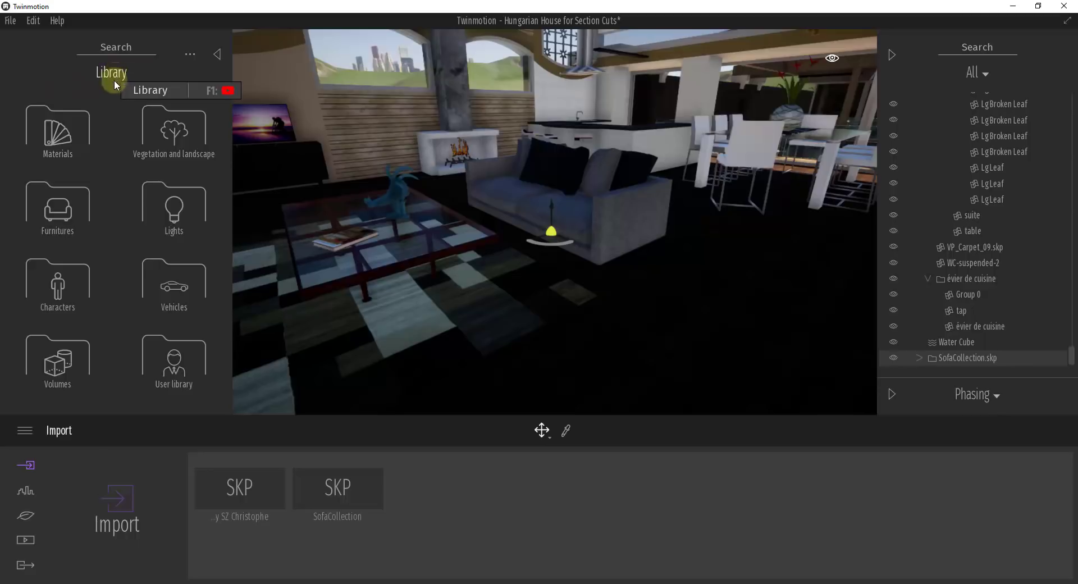
Step: Add SofaCollection.skp from the scene graph to the Context Models folder of the user library
{"action": "left_click", "coordinate": [180, 371]}
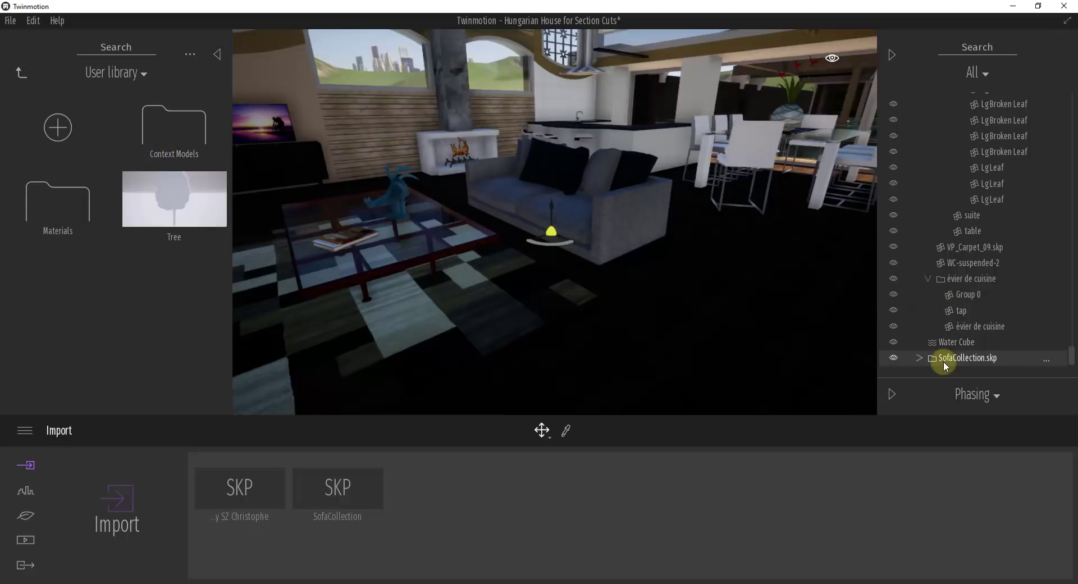
{"action": "left_click", "coordinate": [168, 136]}
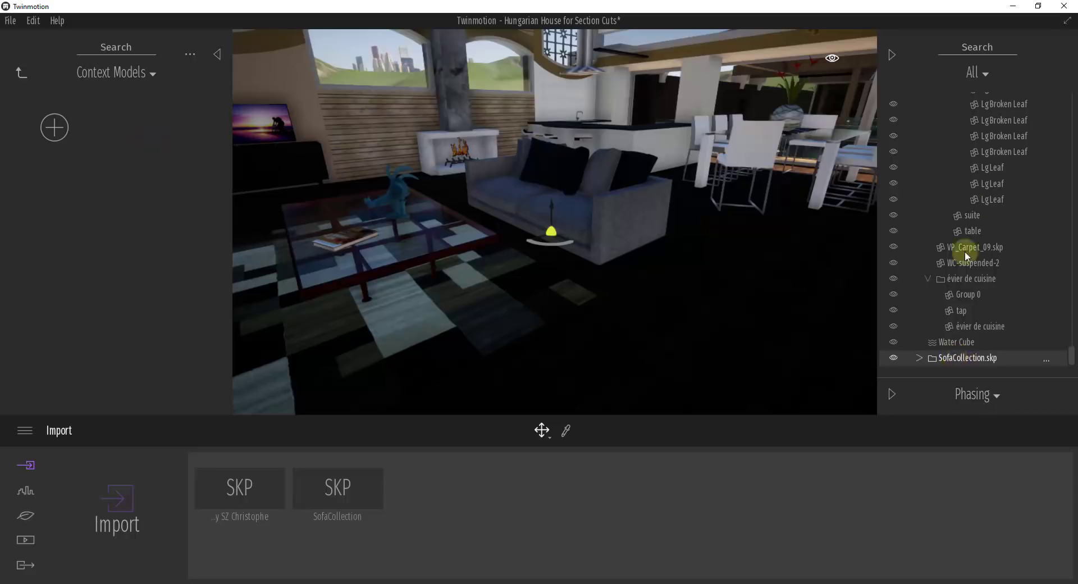
{"action": "right_click", "coordinate": [956, 358]}
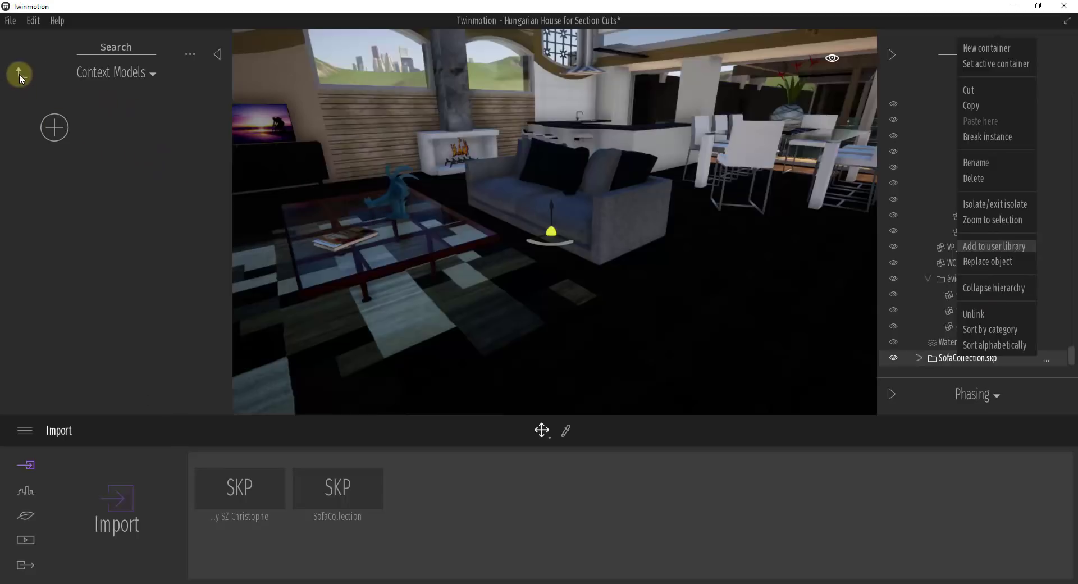
{"action": "left_click", "coordinate": [991, 246]}
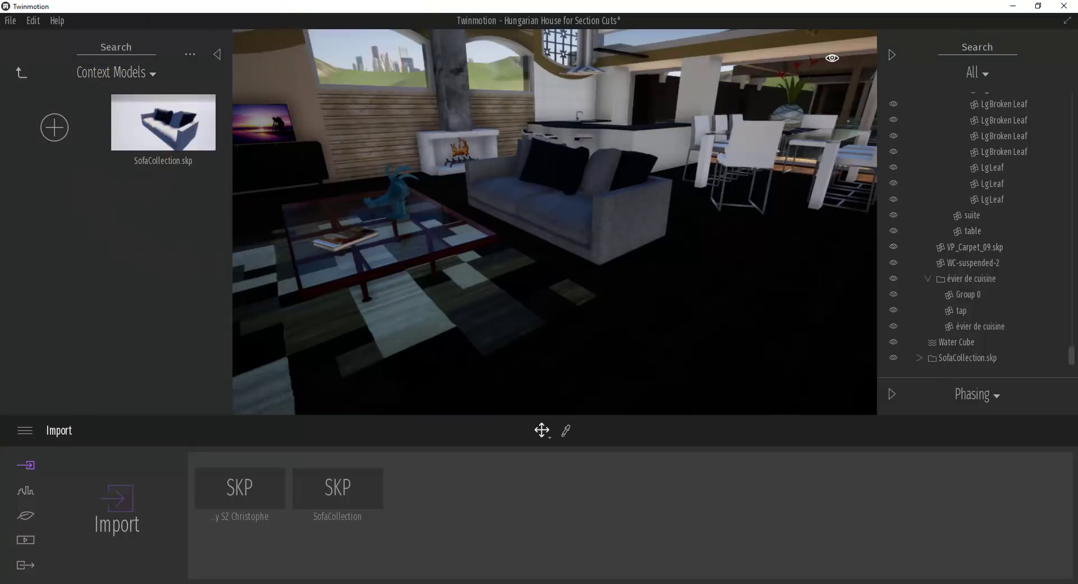
{"action": "left_click_drag", "start_coordinate": [627, 274], "coordinate": [627, 275]}
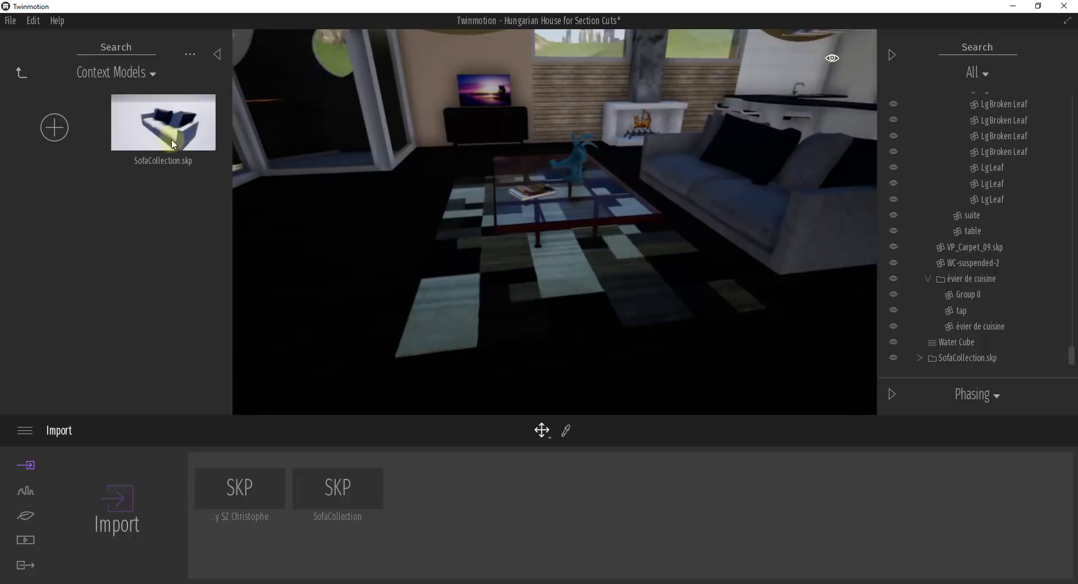
{"action": "left_click", "coordinate": [150, 124]}
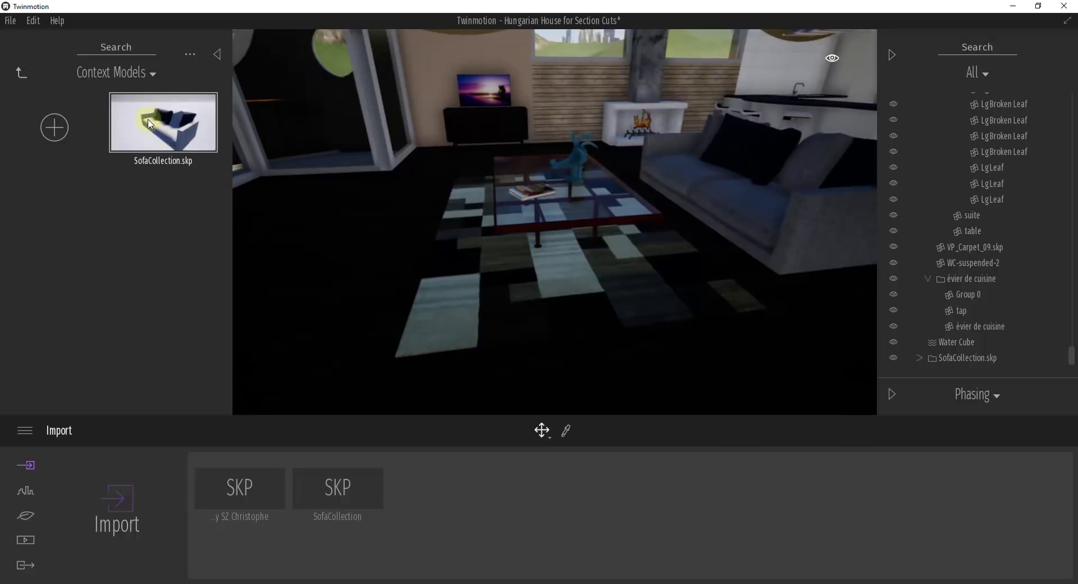
{"action": "left_click", "coordinate": [170, 220]}
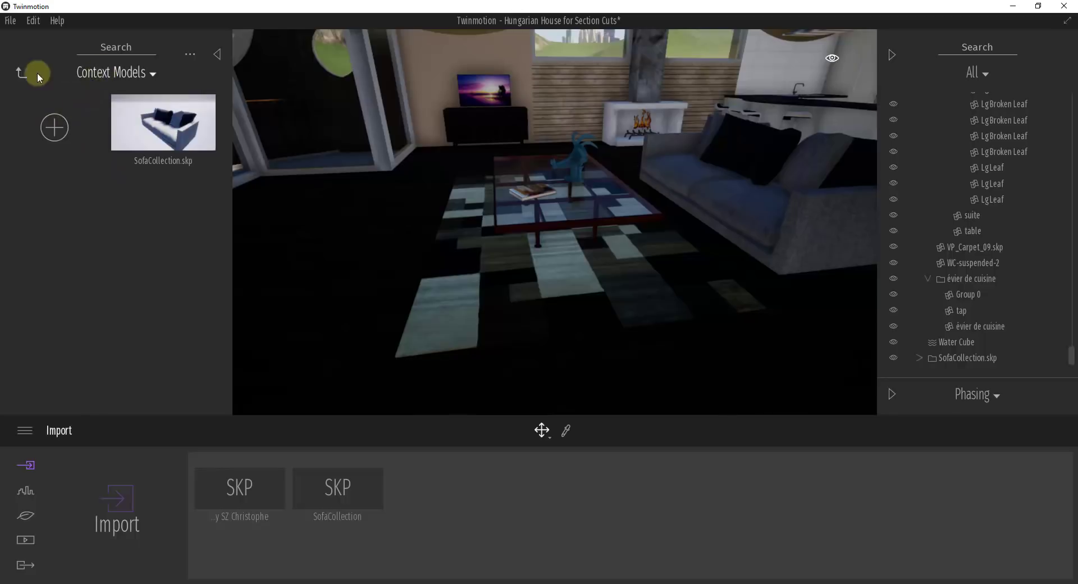
{"action": "left_click", "coordinate": [22, 72]}
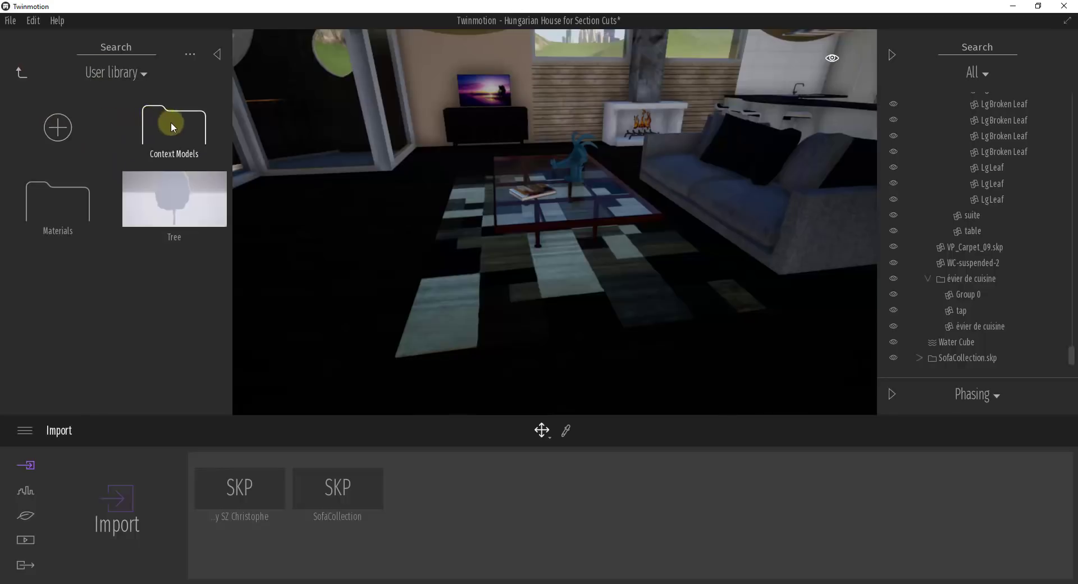
{"action": "left_click", "coordinate": [171, 125]}
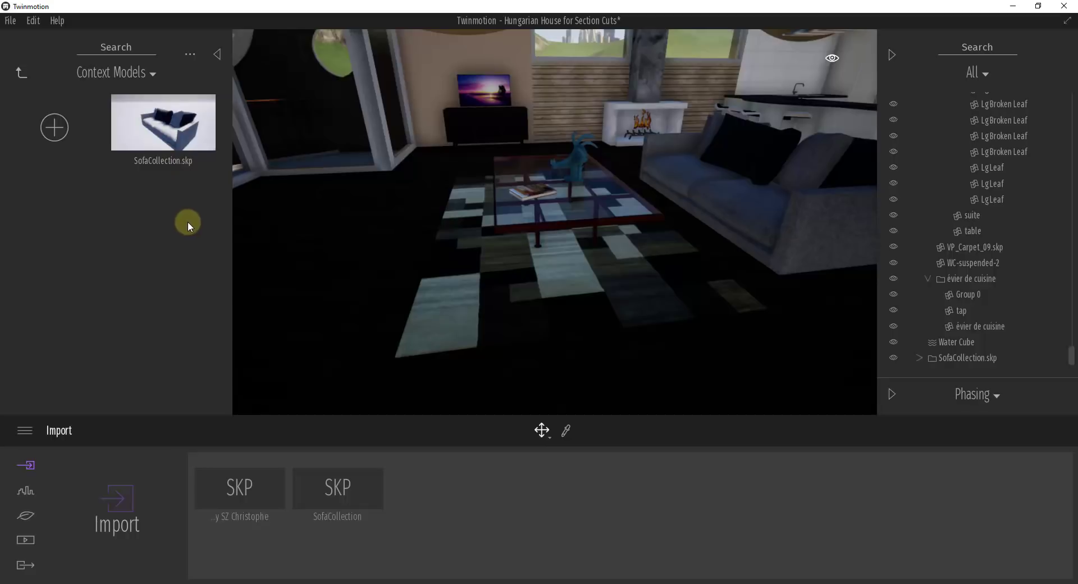
Step: Create a category named Sofas inside Context Models and move the SofaCollection.skp asset into it
{"action": "left_click", "coordinate": [58, 135]}
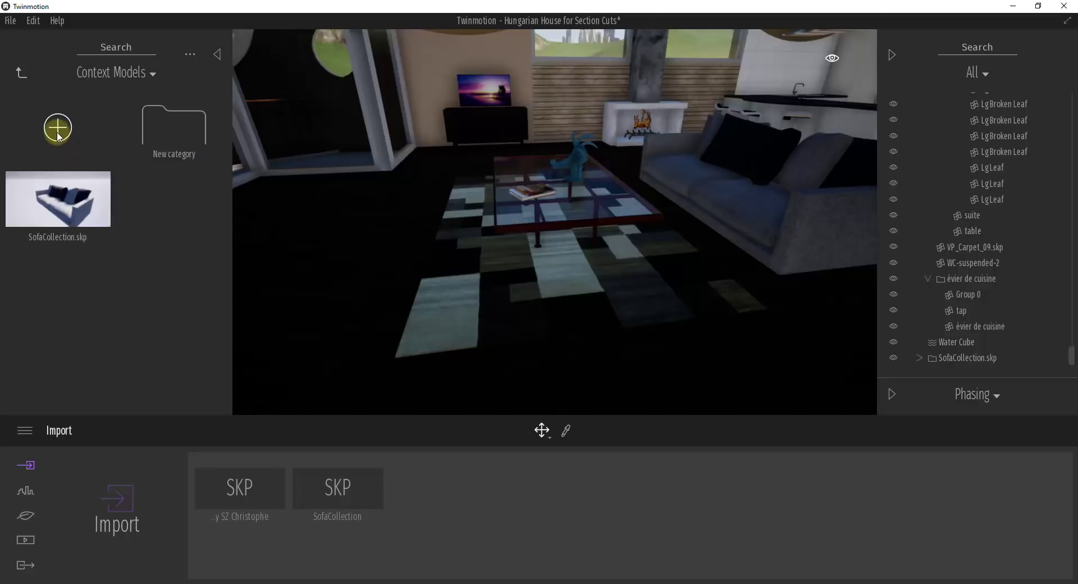
{"action": "right_click", "coordinate": [178, 148]}
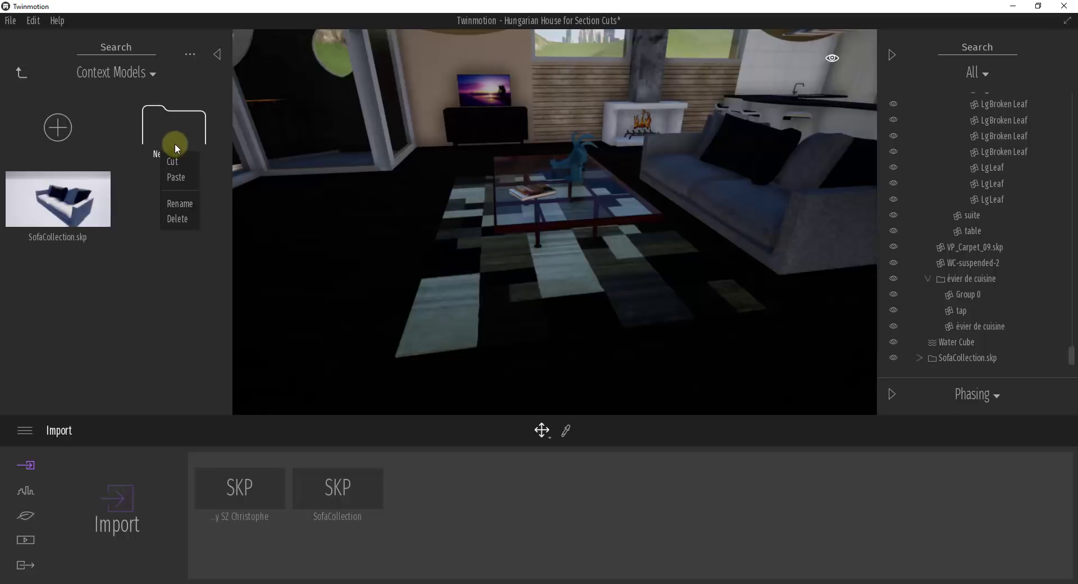
{"action": "left_click", "coordinate": [190, 203]}
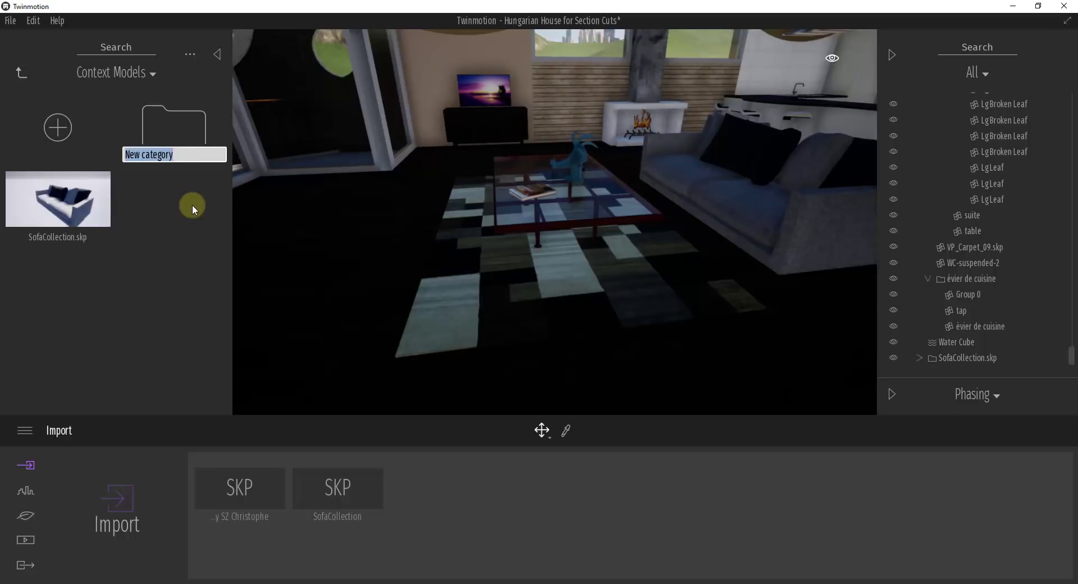
{"action": "type", "text": "Sofas"}
{"action": "key", "text": "Return"}
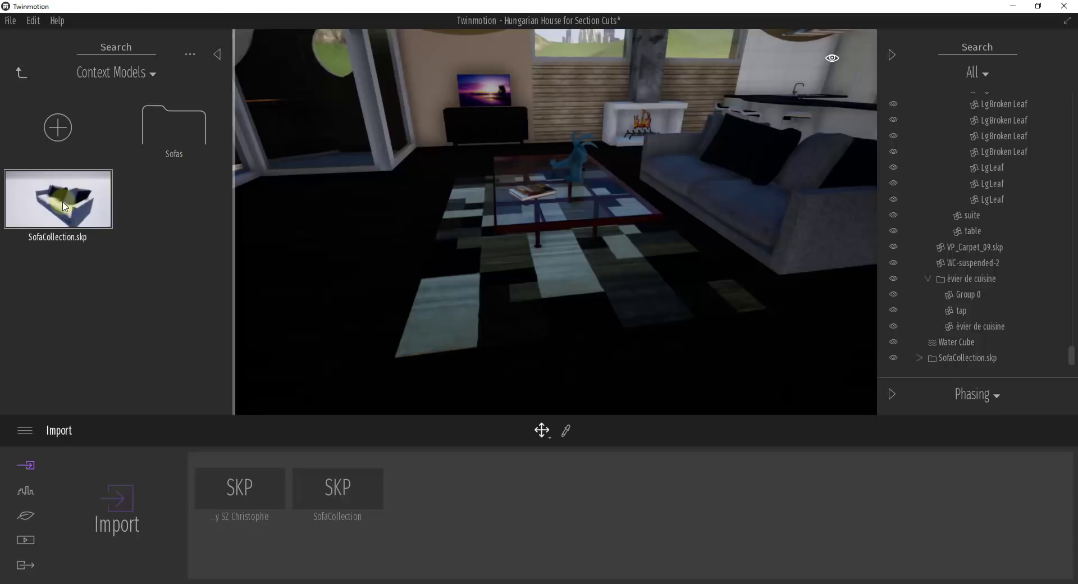
{"action": "left_click_drag", "start_coordinate": [84, 197], "coordinate": [180, 123]}
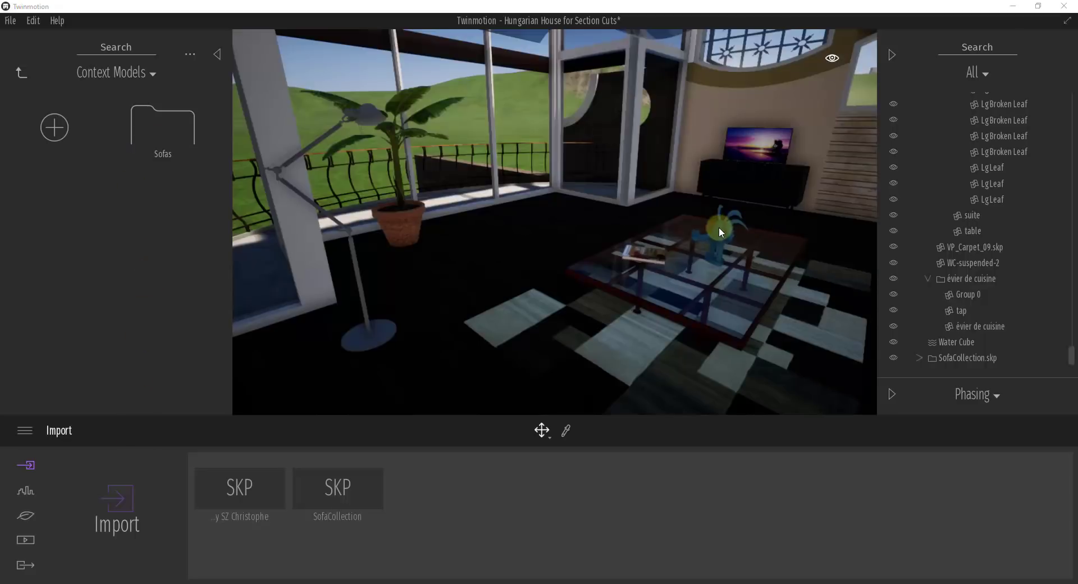
{"action": "right_click_drag", "start_coordinate": [719, 228], "coordinate": [718, 228]}
{"action": "left_click", "coordinate": [514, 198]}
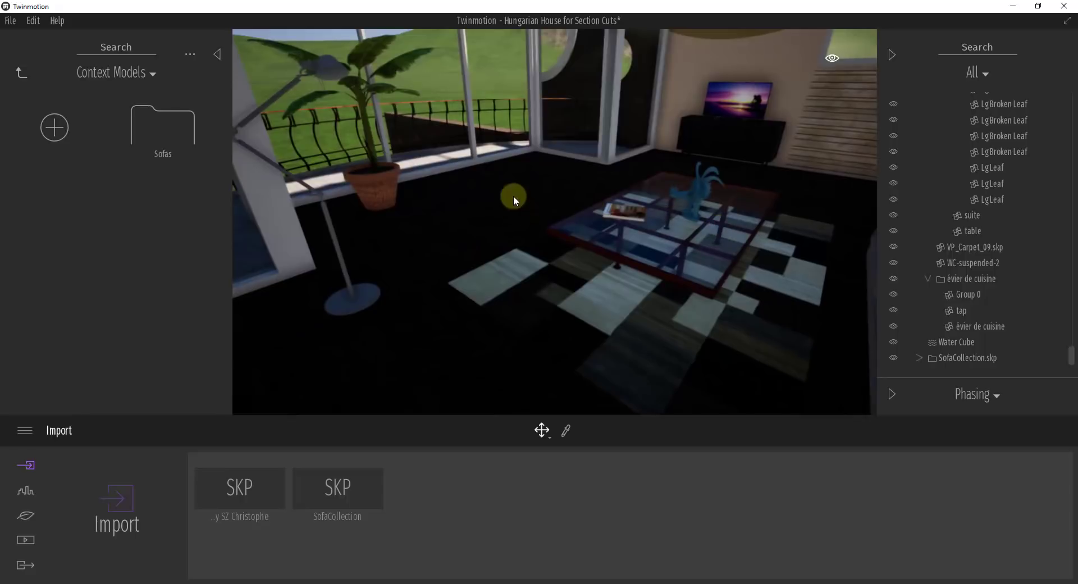
Step: Import the SketchUp model 1921 by Sierra Moveis as geometry with the Collapse option set to Keep hierarchy
{"action": "left_click", "coordinate": [123, 499]}
{"action": "left_click", "coordinate": [481, 304]}
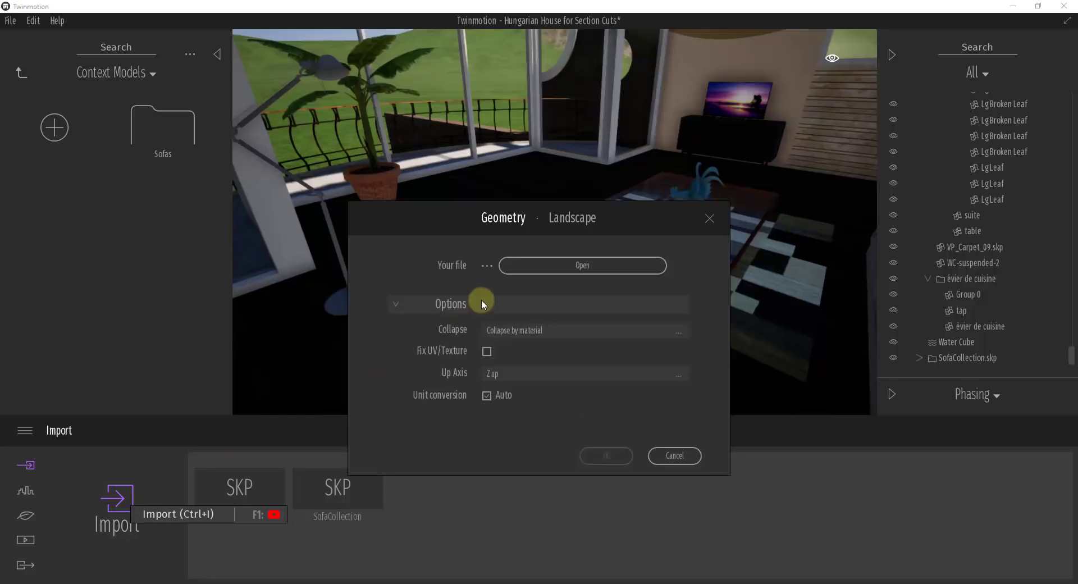
{"action": "left_click", "coordinate": [523, 333]}
{"action": "left_click", "coordinate": [652, 343]}
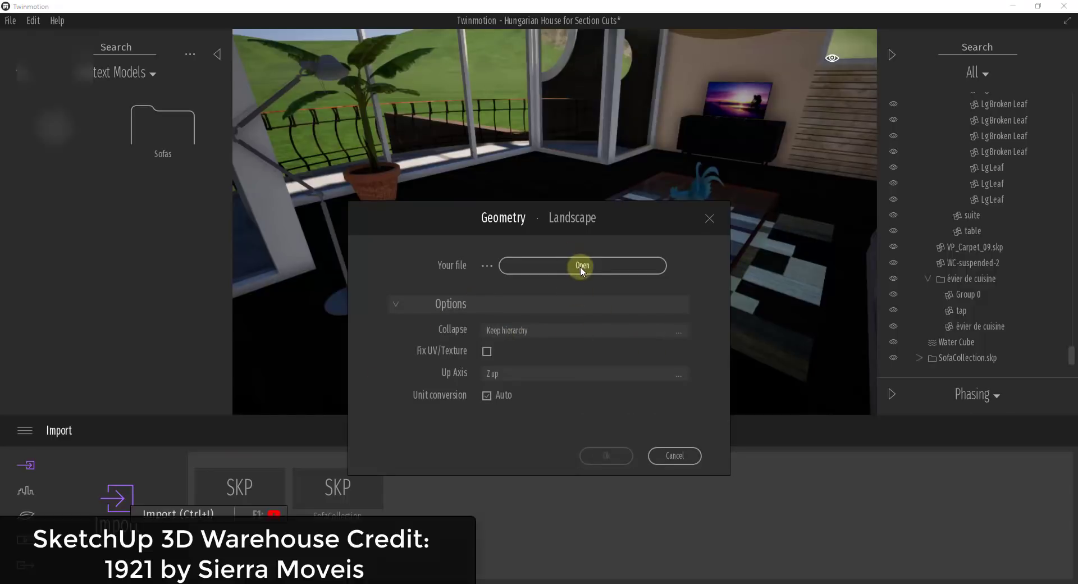
{"action": "left_click", "coordinate": [582, 267]}
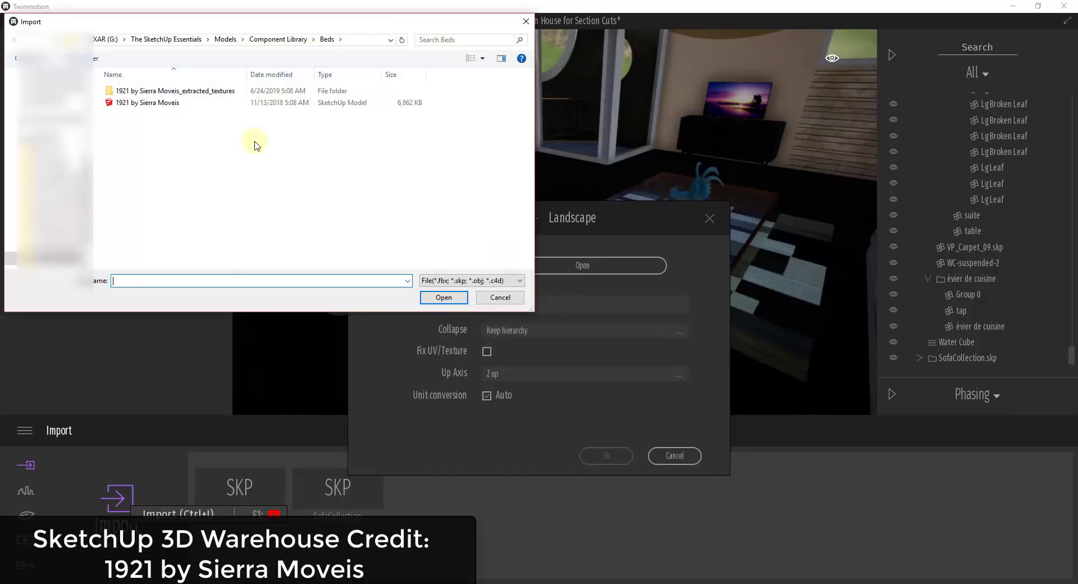
{"action": "double_click", "coordinate": [177, 104]}
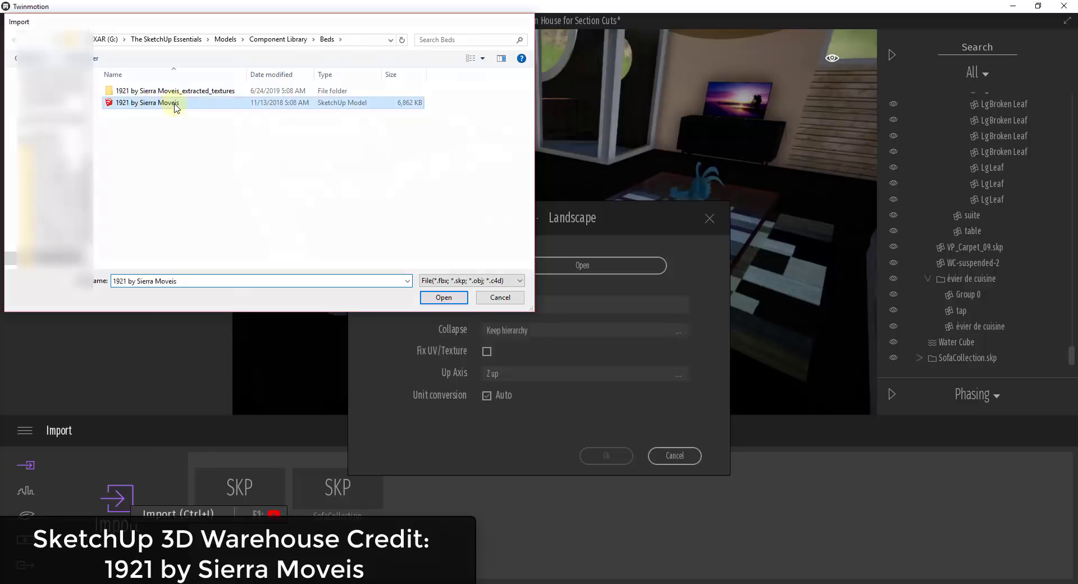
{"action": "left_click", "coordinate": [607, 456]}
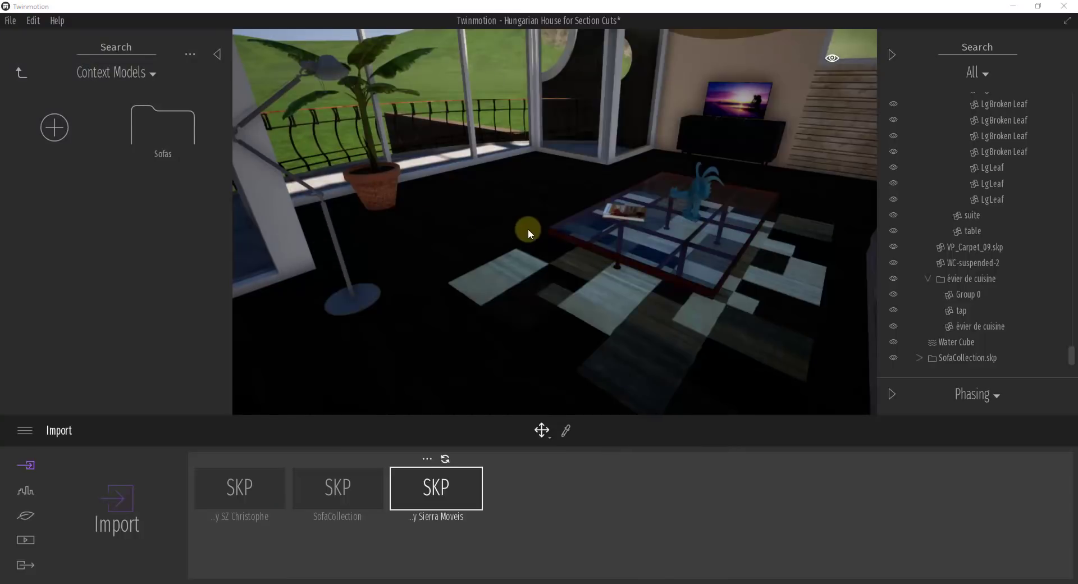
Step: Select 1921 by Sierra Moveis.skp in the scene graph and move the bed onto the living room floor between the plant and the coffee table
{"action": "right_click_drag", "start_coordinate": [528, 230], "coordinate": [566, 225]}
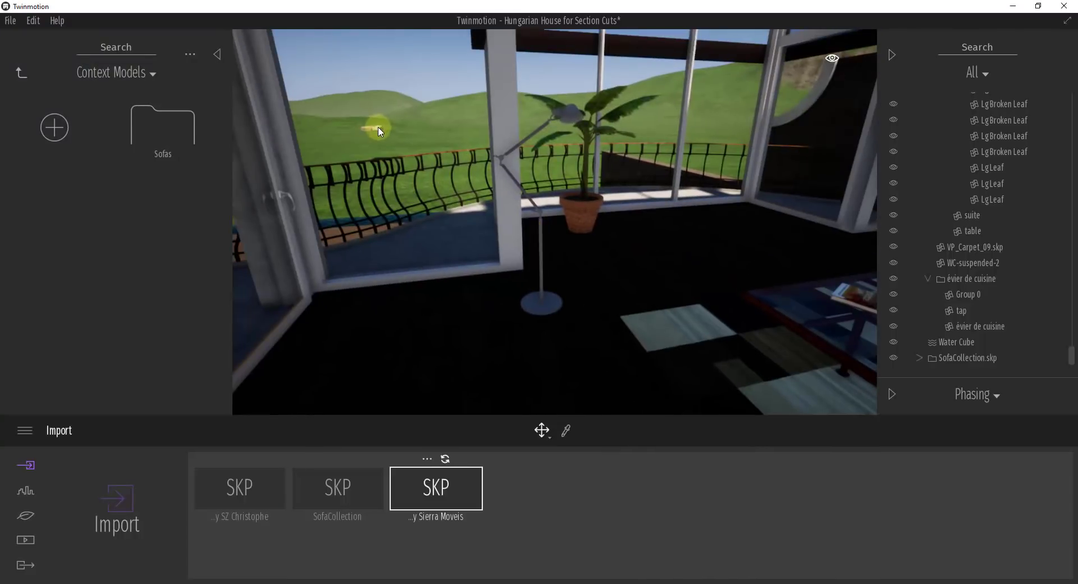
{"action": "scroll", "coordinate": [984, 342], "scroll_direction": "down", "scroll_amount": 1}
{"action": "left_click", "coordinate": [978, 358]}
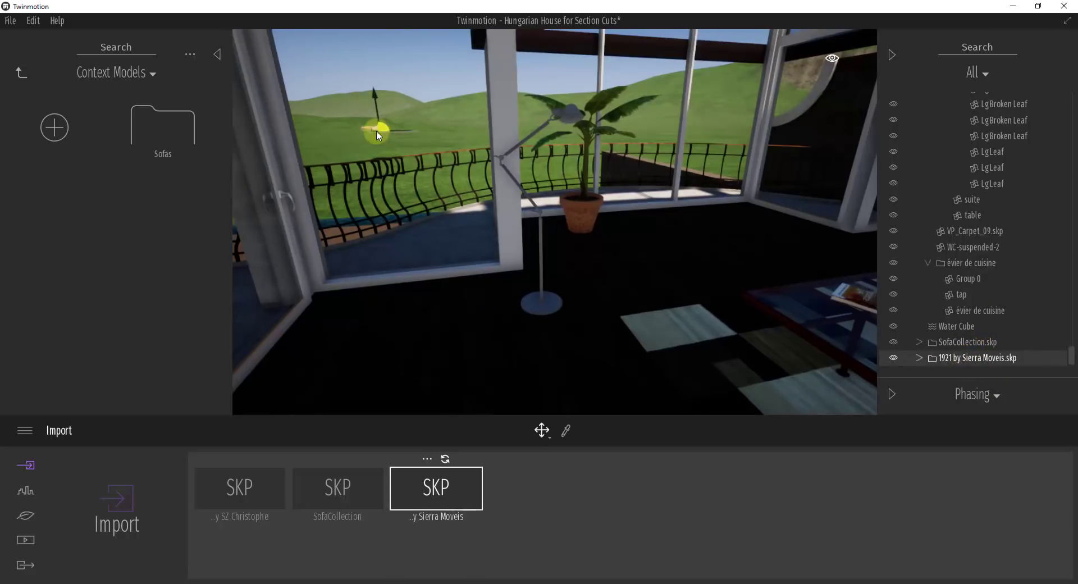
{"action": "left_click_drag", "start_coordinate": [376, 131], "coordinate": [696, 293]}
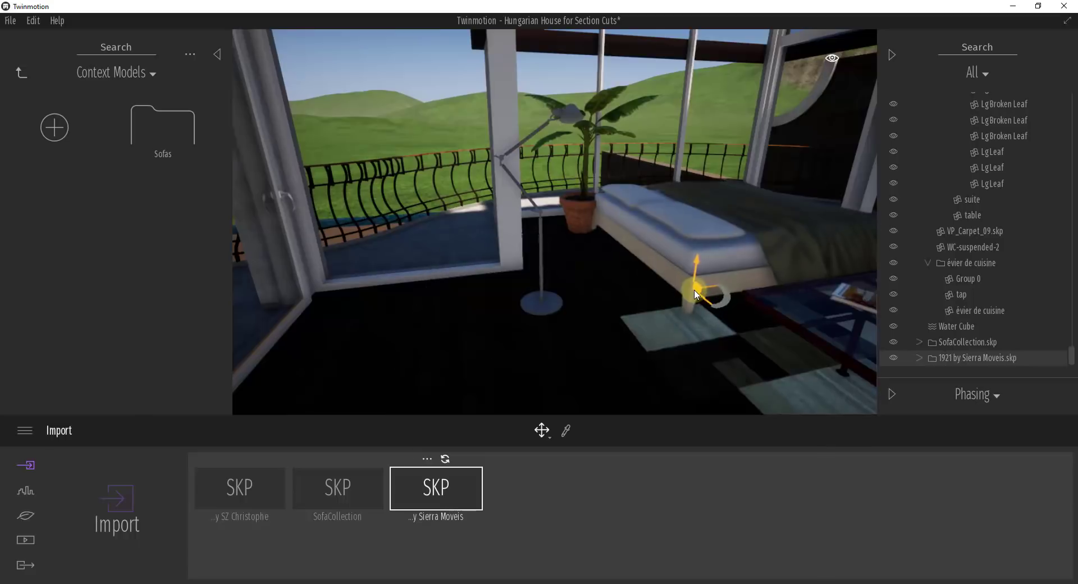
{"action": "mouse_move", "coordinate": [672, 292]}
{"action": "right_mouse_down"}
{"action": "mouse_move", "coordinate": [743, 291]}
{"action": "mouse_move", "coordinate": [671, 290]}
{"action": "right_mouse_up"}
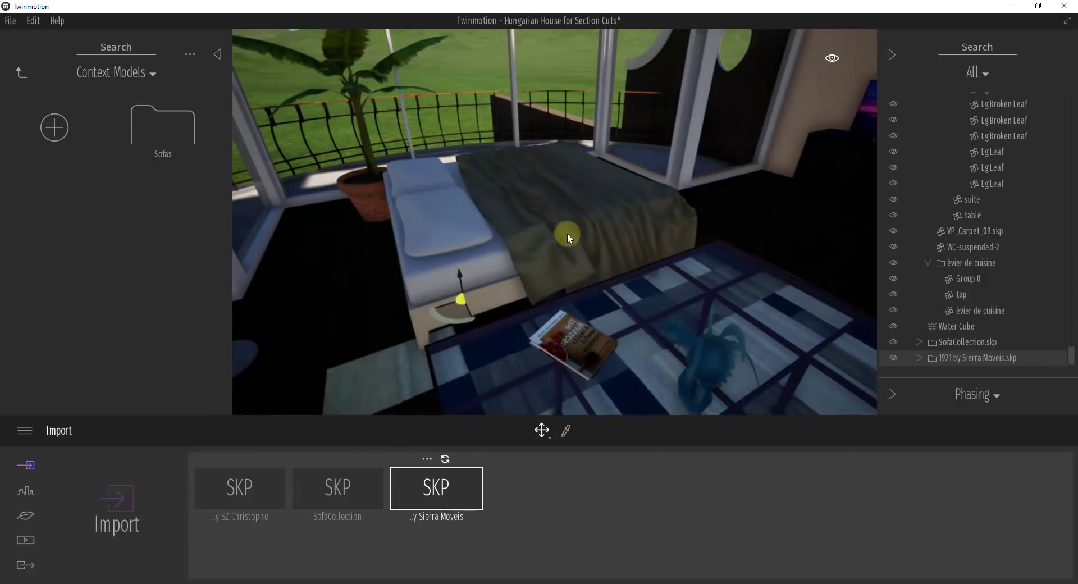
{"action": "right_click_drag", "start_coordinate": [567, 234], "coordinate": [578, 235]}
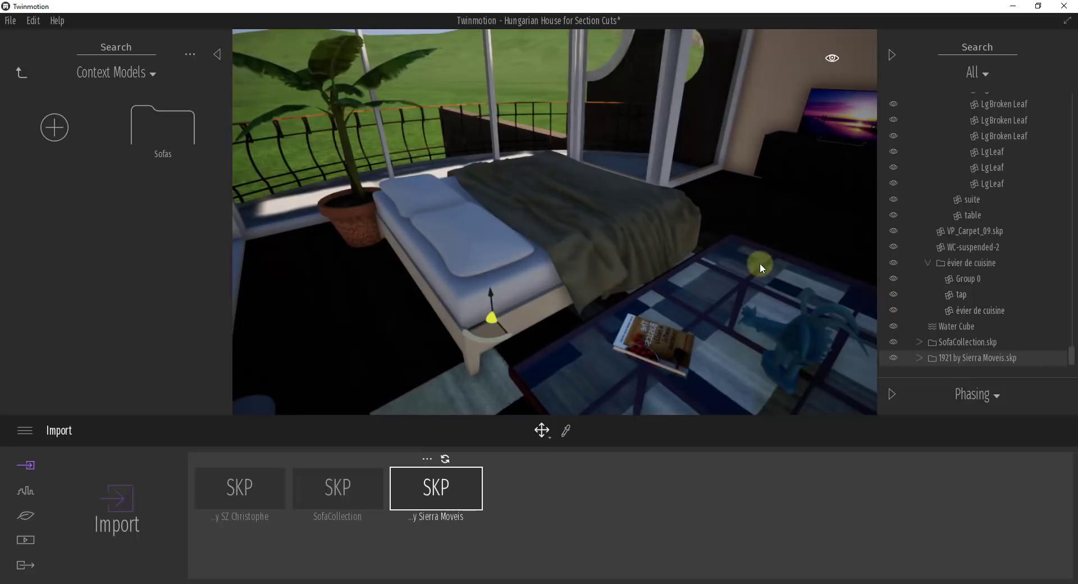
Step: Apply the Carpet wool hirst 01 material from the Fabric library to the bed's mattress
{"action": "left_click", "coordinate": [569, 431]}
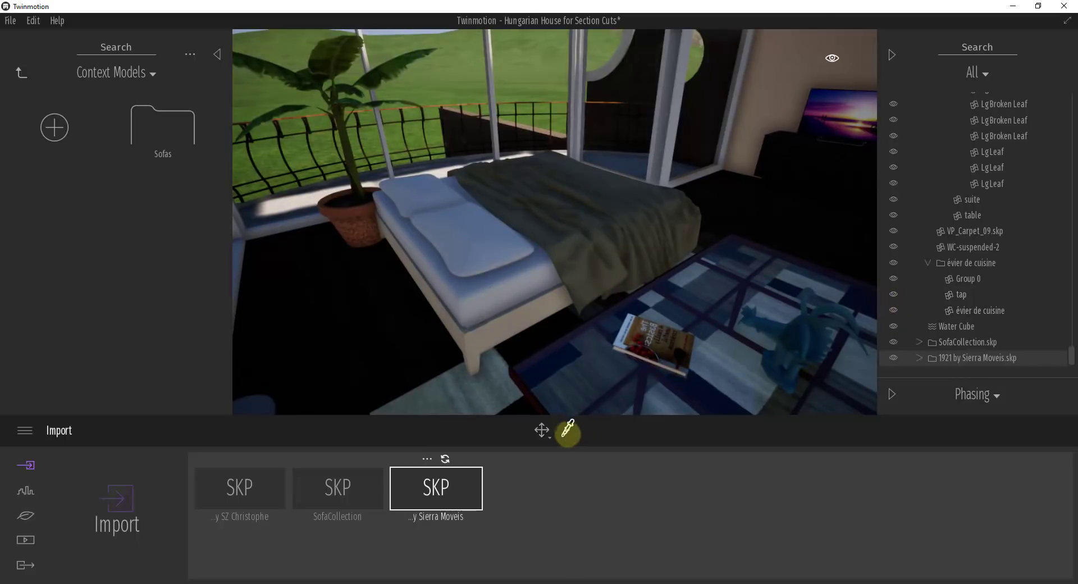
{"action": "left_click", "coordinate": [478, 287]}
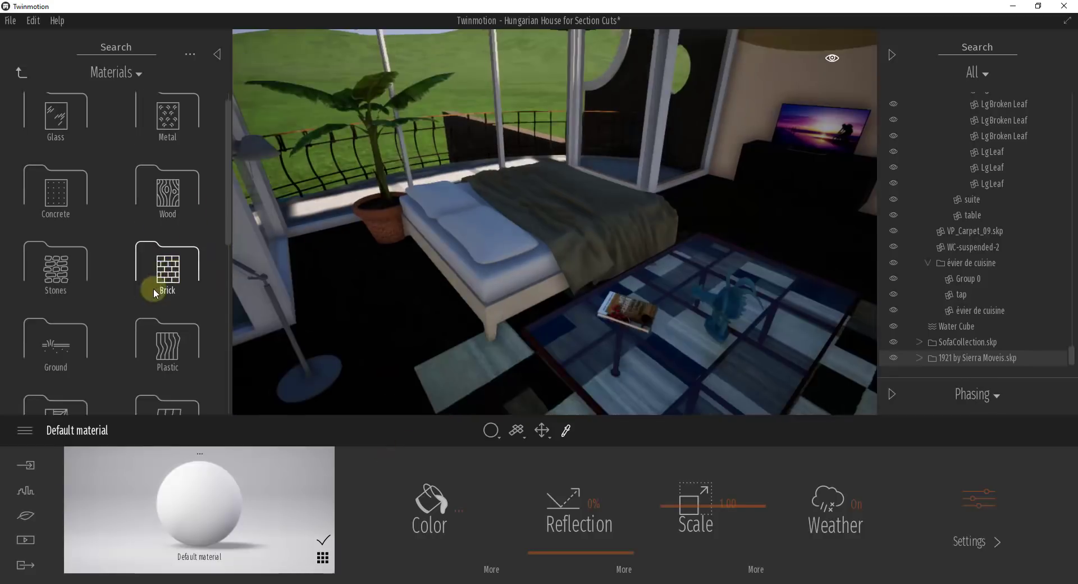
{"action": "scroll", "coordinate": [154, 289], "scroll_direction": "down", "scroll_amount": 4}
{"action": "scroll", "coordinate": [153, 285], "scroll_direction": "down", "scroll_amount": 2}
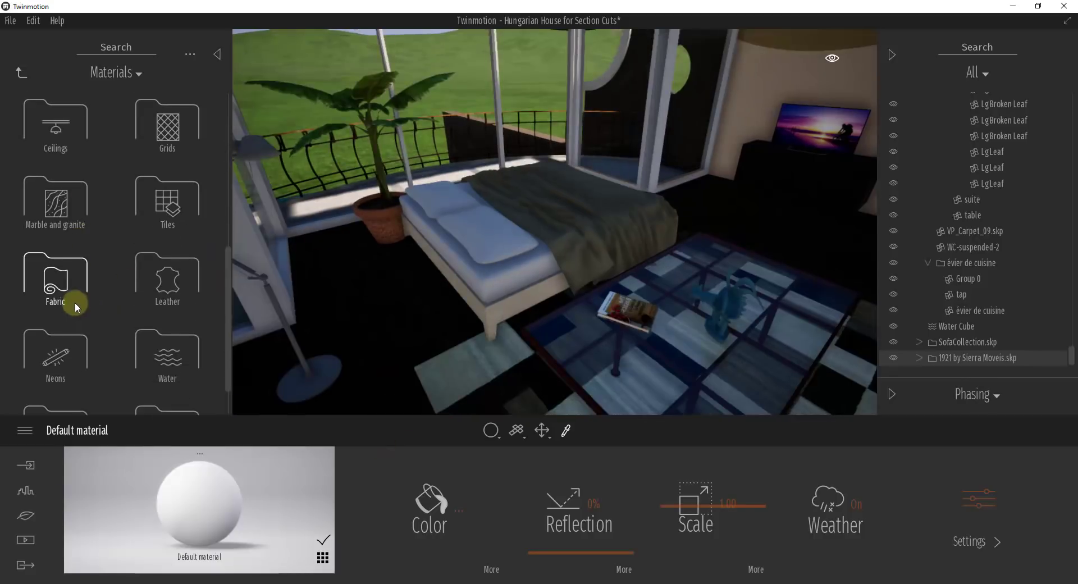
{"action": "left_click", "coordinate": [76, 302]}
{"action": "mouse_move", "coordinate": [133, 277]}
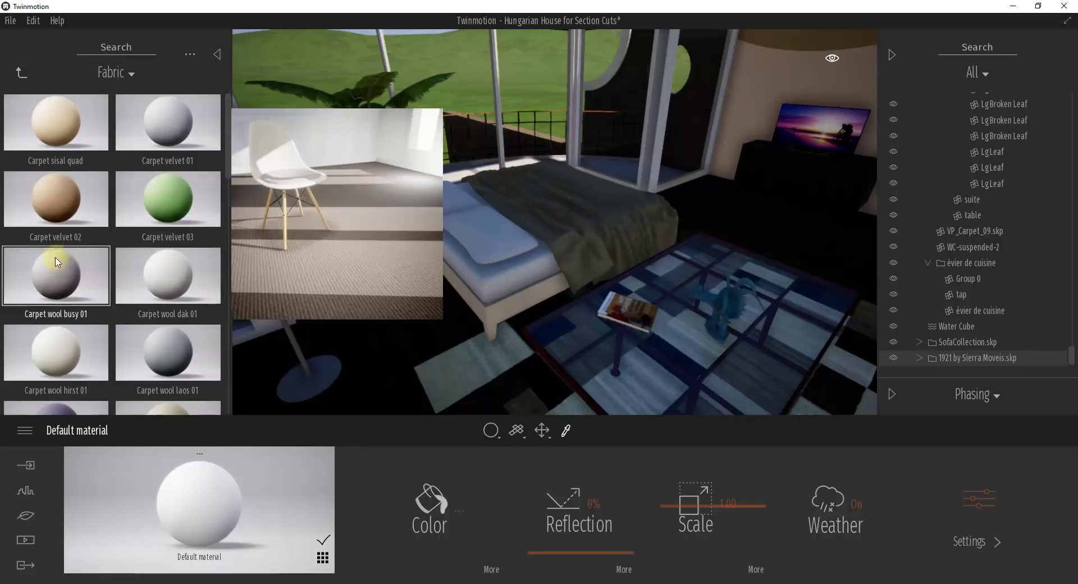
{"action": "scroll", "coordinate": [65, 296], "scroll_direction": "down", "scroll_amount": 1}
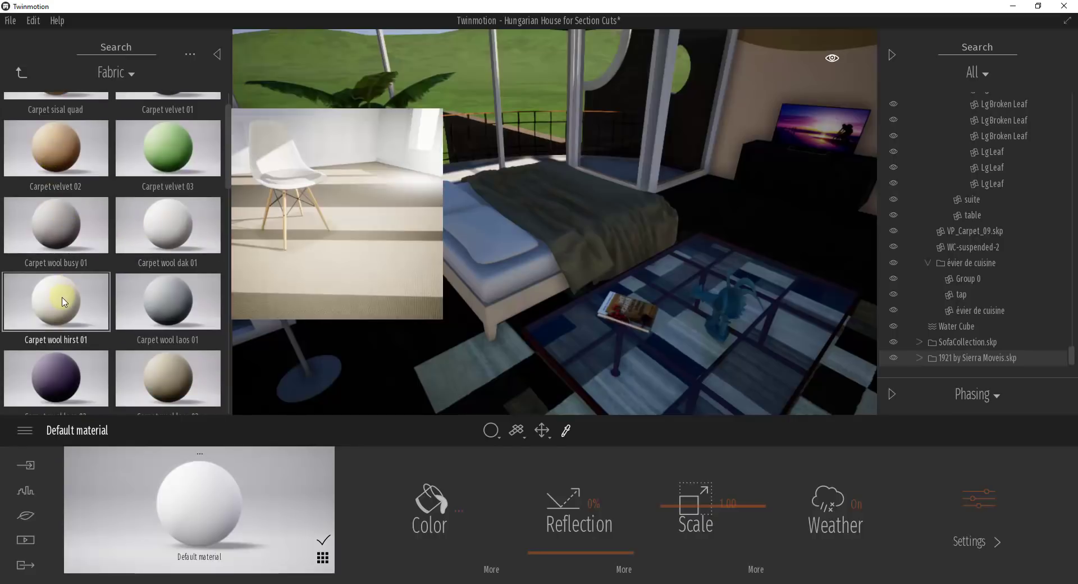
{"action": "left_click_drag", "start_coordinate": [63, 302], "coordinate": [487, 287]}
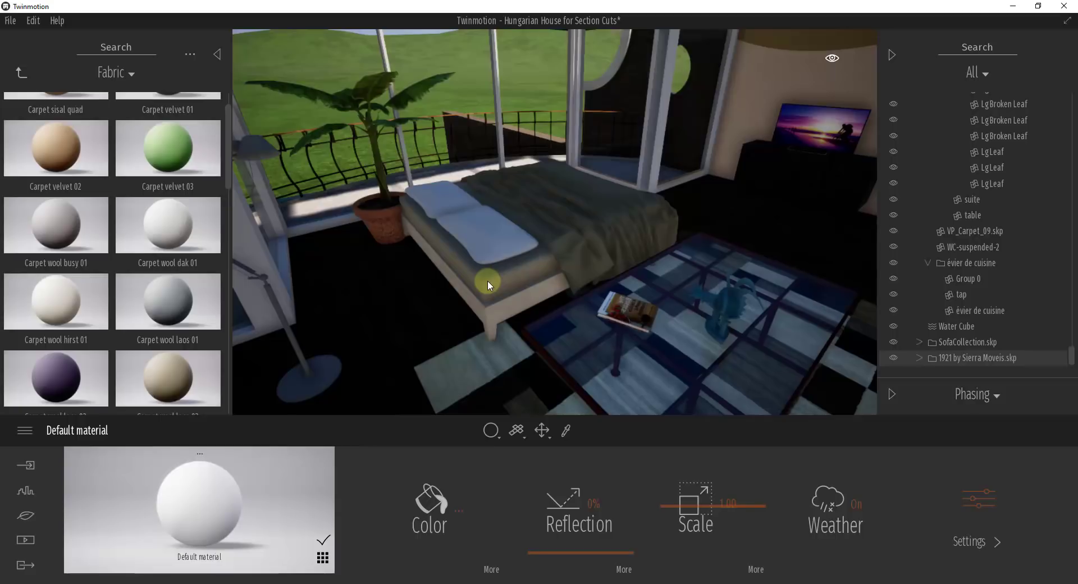
{"action": "left_click", "coordinate": [489, 282]}
Step: Apply the Fabric wool 01 material to the corner leg of the bed frame
{"action": "right_click_drag", "start_coordinate": [549, 291], "coordinate": [547, 288]}
{"action": "key", "text": "w"}
{"action": "scroll", "coordinate": [547, 288], "scroll_direction": "down", "scroll_amount": 5}
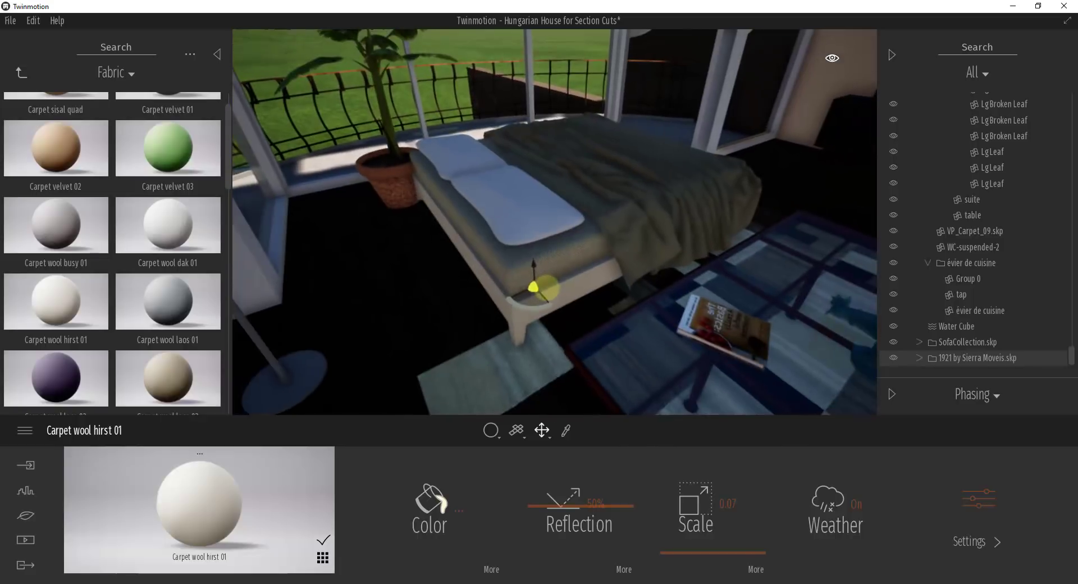
{"action": "scroll", "coordinate": [546, 289], "scroll_direction": "up", "scroll_amount": 5}
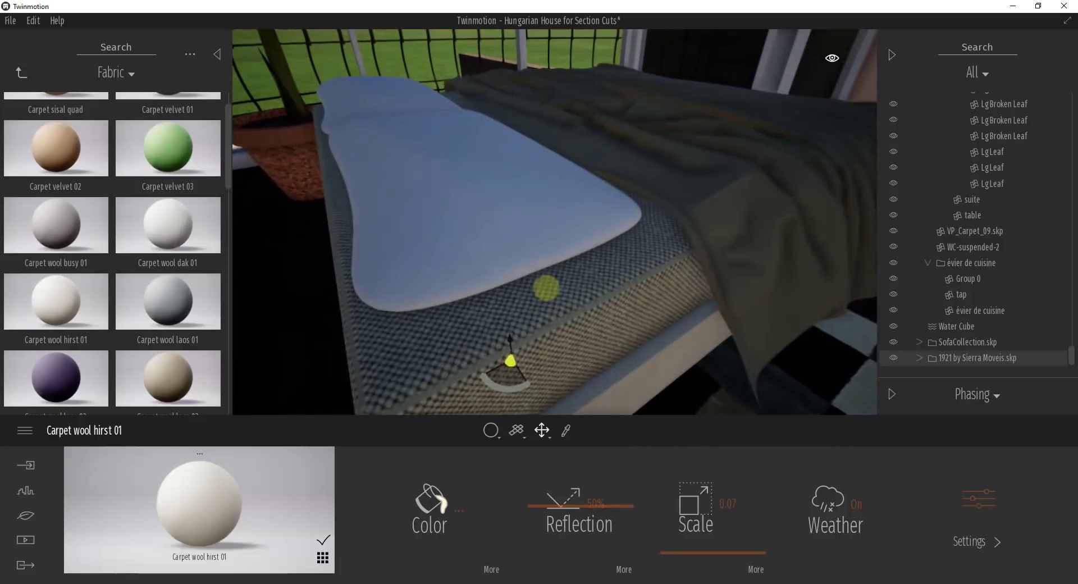
{"action": "scroll", "coordinate": [546, 288], "scroll_direction": "down", "scroll_amount": 5}
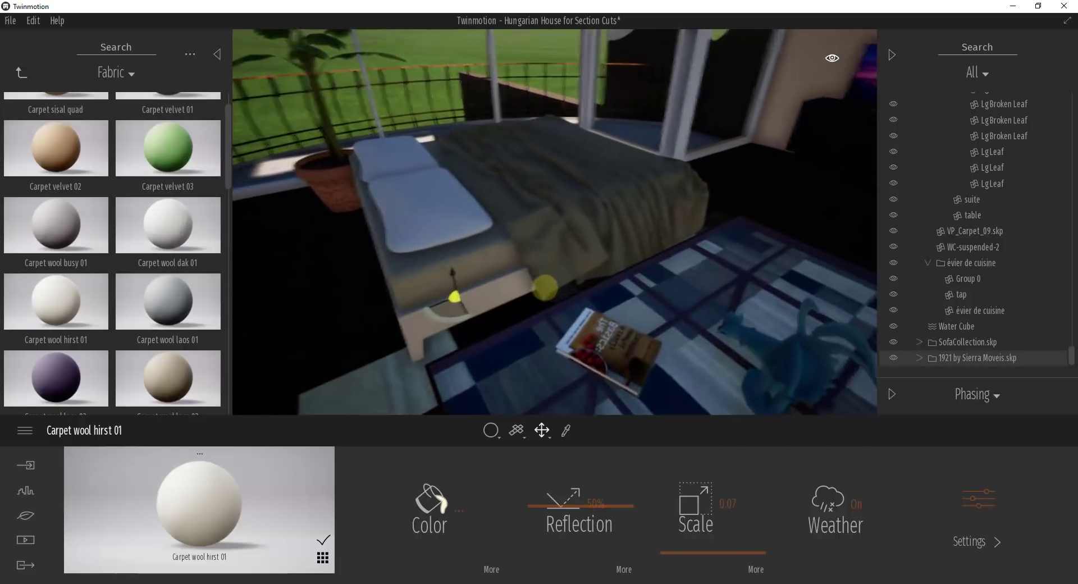
{"action": "left_click", "coordinate": [491, 431]}
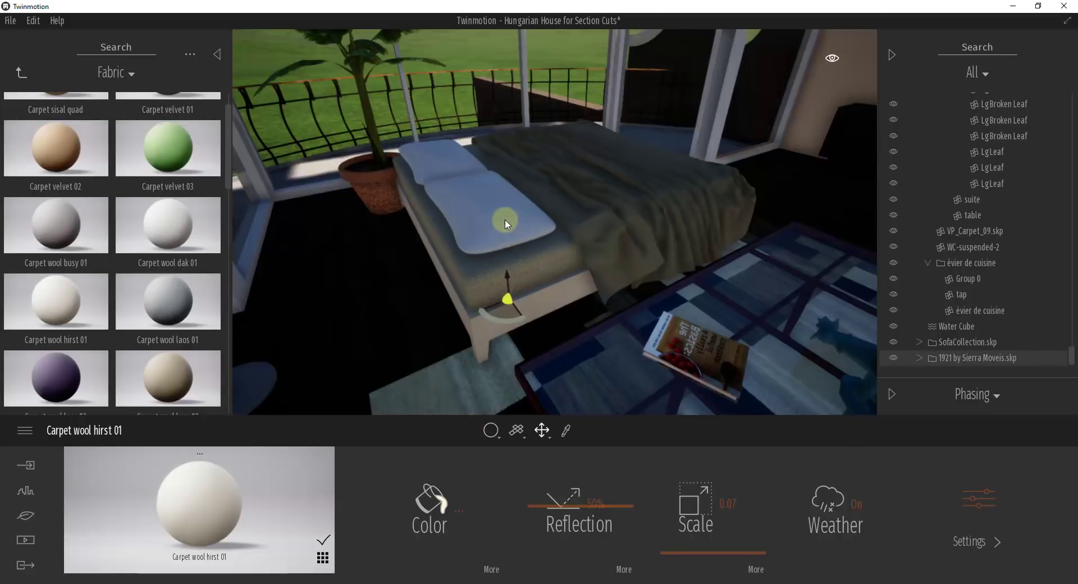
{"action": "scroll", "coordinate": [46, 321], "scroll_direction": "down", "scroll_amount": 1}
{"action": "scroll", "coordinate": [47, 320], "scroll_direction": "down", "scroll_amount": 3}
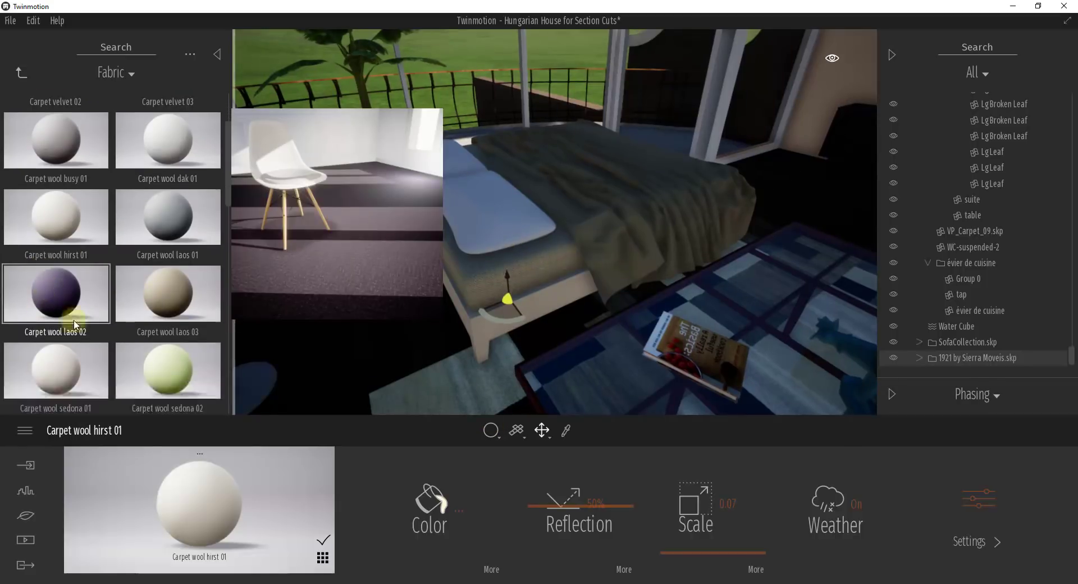
{"action": "scroll", "coordinate": [101, 303], "scroll_direction": "down", "scroll_amount": 4}
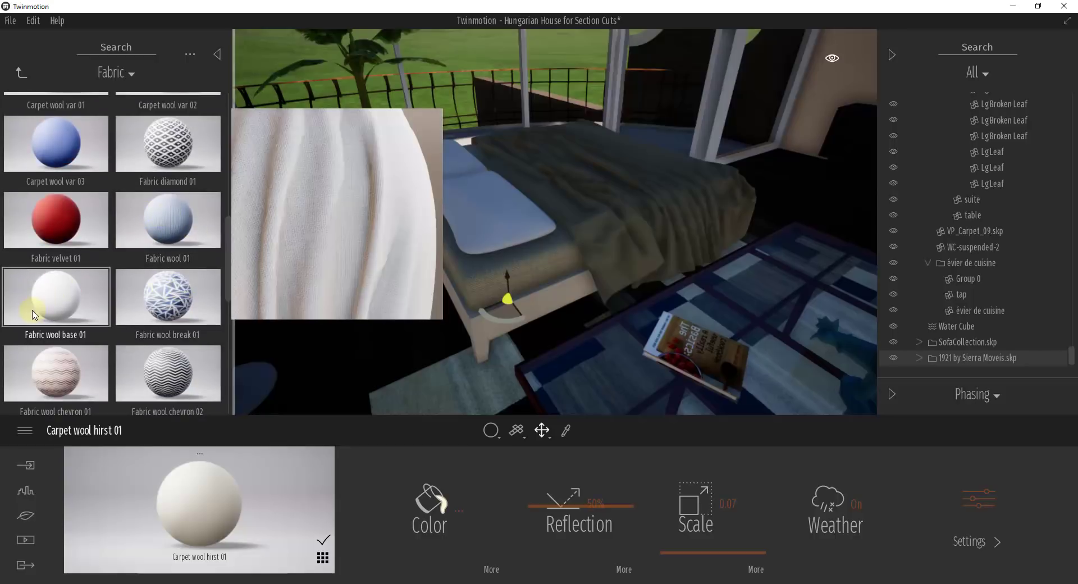
{"action": "left_click_drag", "start_coordinate": [169, 231], "coordinate": [506, 298]}
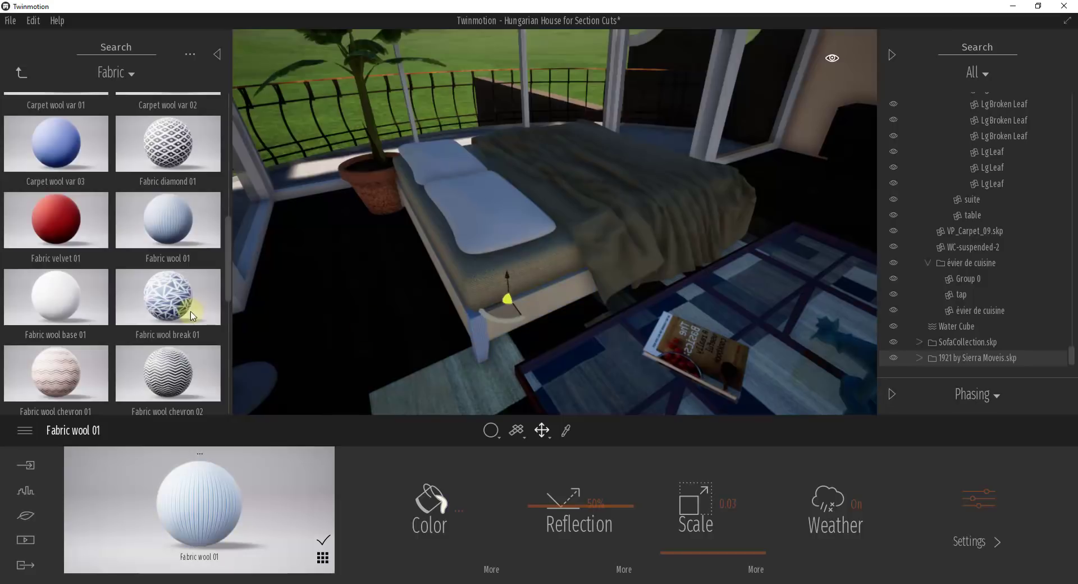
Step: Browse the Fabric materials and apply Fabric wool 01 to the end rail of the bed frame
{"action": "left_click_drag", "start_coordinate": [170, 298], "coordinate": [465, 312]}
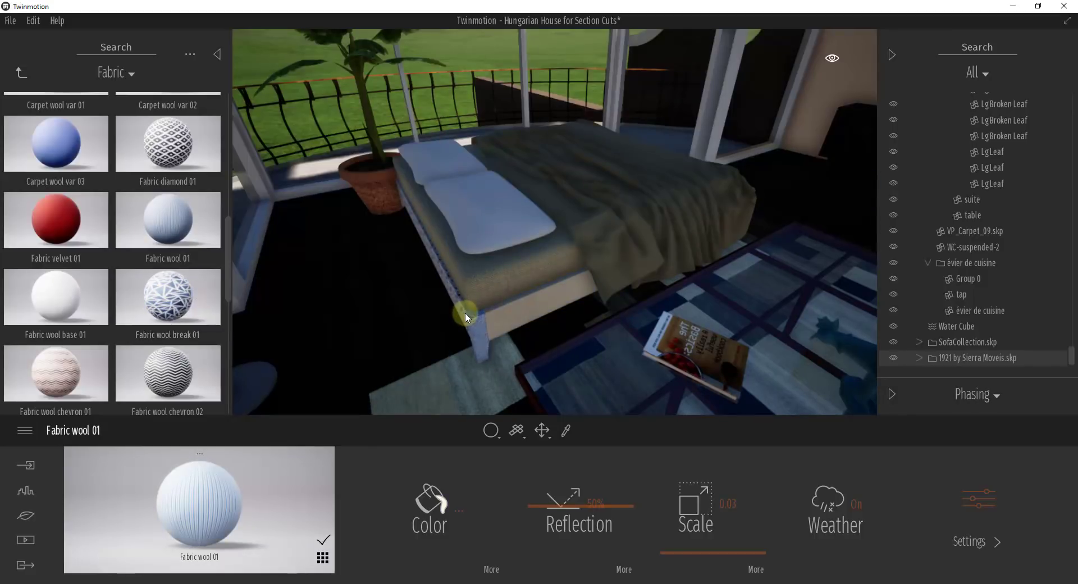
{"action": "scroll", "coordinate": [156, 291], "scroll_direction": "down", "scroll_amount": 5}
{"action": "mouse_move", "coordinate": [156, 291]}
{"action": "left_click_drag", "start_coordinate": [155, 286], "coordinate": [155, 261]}
{"action": "scroll", "coordinate": [160, 281], "scroll_direction": "up", "scroll_amount": 7}
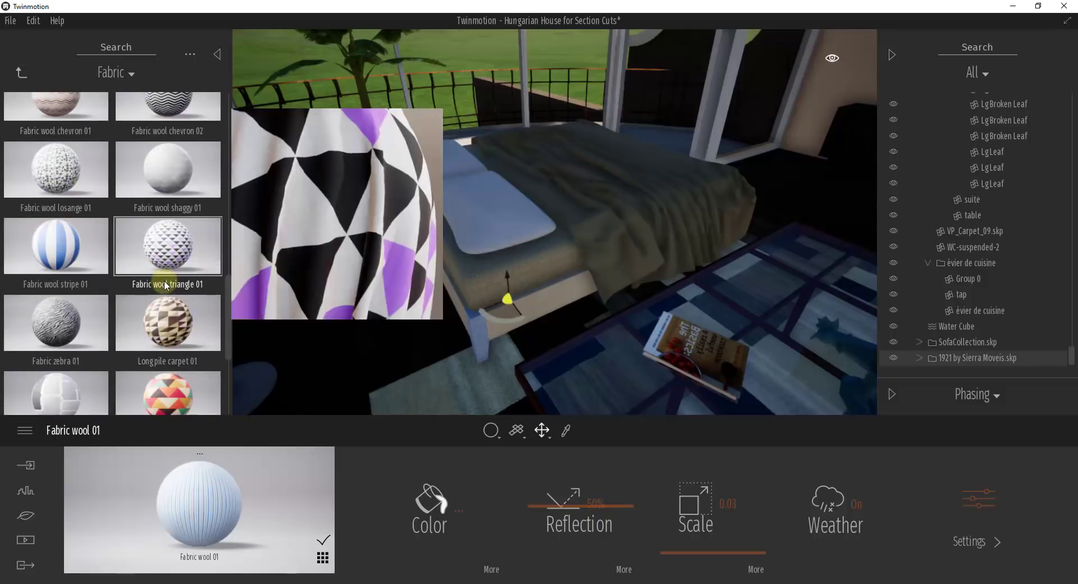
{"action": "scroll", "coordinate": [156, 282], "scroll_direction": "down", "scroll_amount": 6}
{"action": "scroll", "coordinate": [156, 289], "scroll_direction": "down", "scroll_amount": 2}
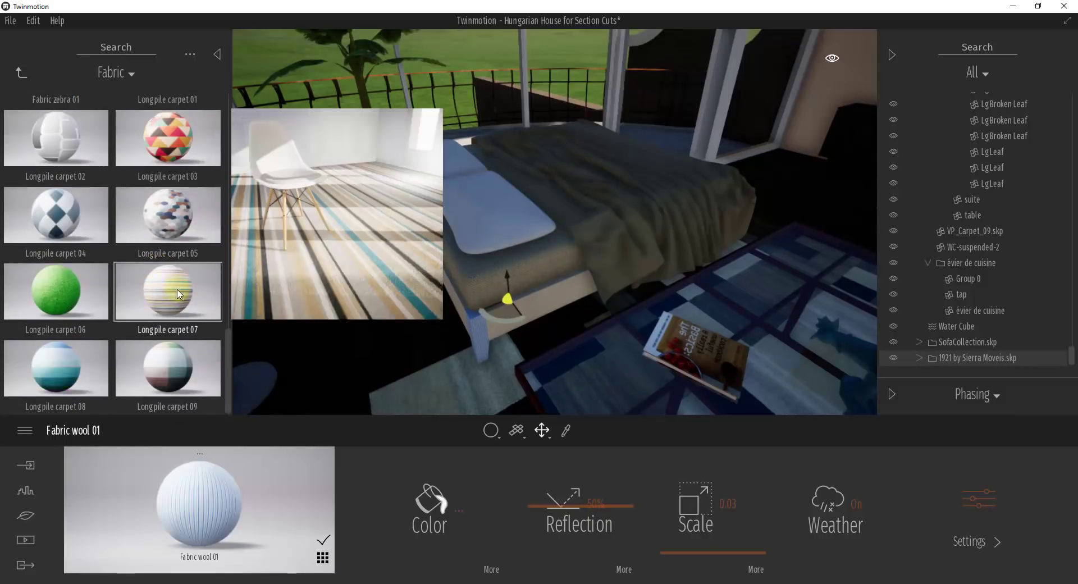
{"action": "scroll", "coordinate": [148, 276], "scroll_direction": "up", "scroll_amount": 4}
{"action": "scroll", "coordinate": [144, 264], "scroll_direction": "up", "scroll_amount": 3}
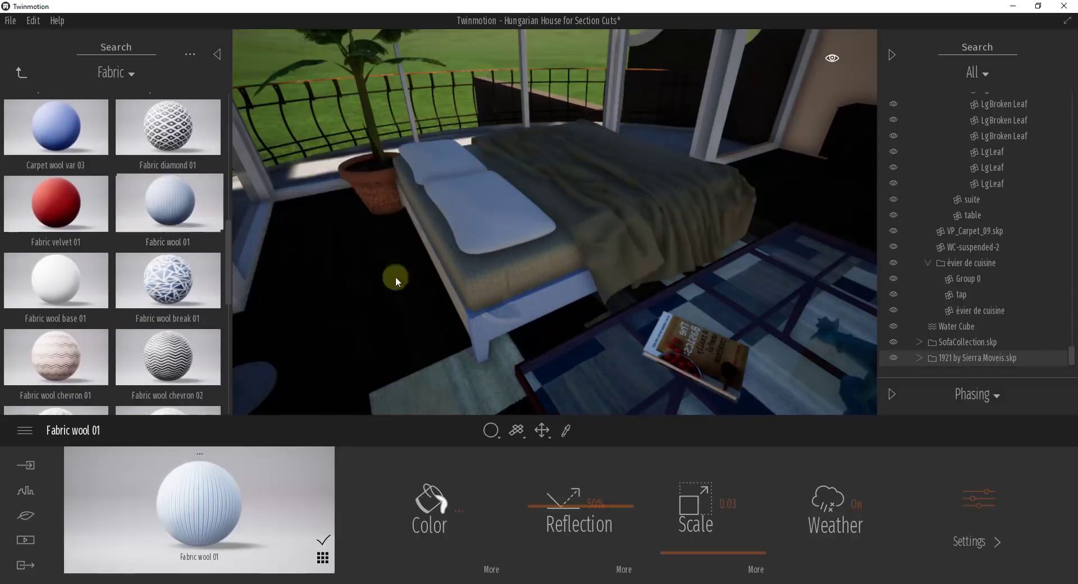
{"action": "left_click", "coordinate": [507, 295]}
Step: Examine the materials on the bed frame and mattress from both sides of the bed
{"action": "right_click_drag", "start_coordinate": [551, 314], "coordinate": [537, 306]}
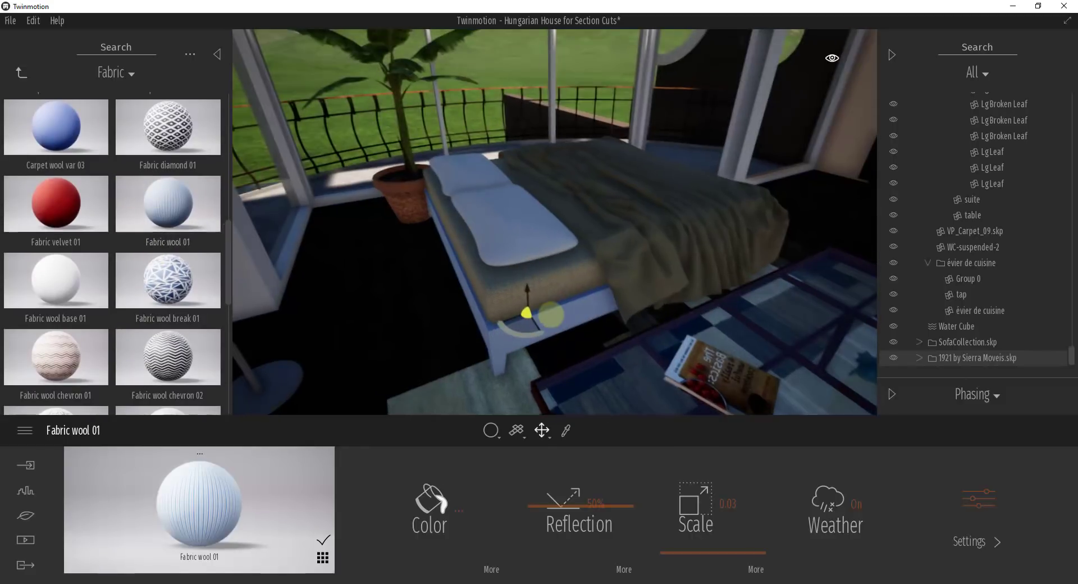
{"action": "left_click_drag", "start_coordinate": [552, 315], "coordinate": [552, 315]}
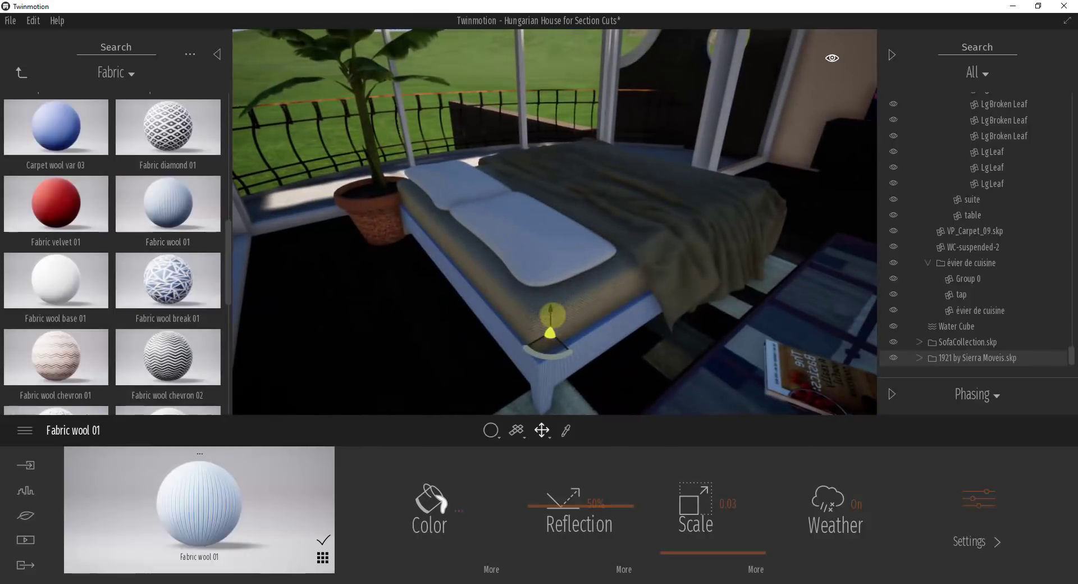
{"action": "right_click_drag", "start_coordinate": [552, 316], "coordinate": [553, 316]}
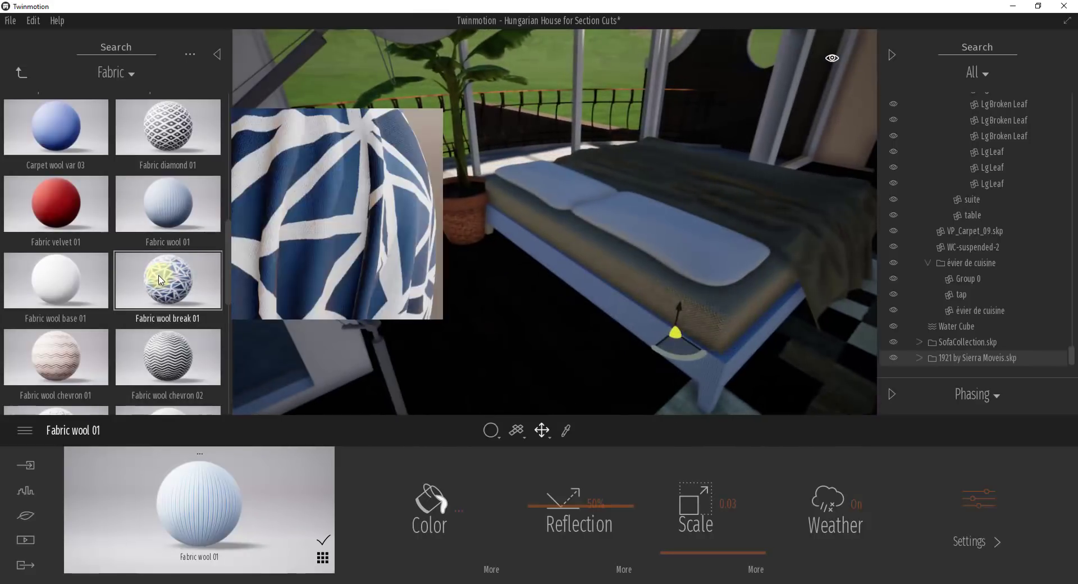
{"action": "left_click_drag", "start_coordinate": [161, 280], "coordinate": [433, 249]}
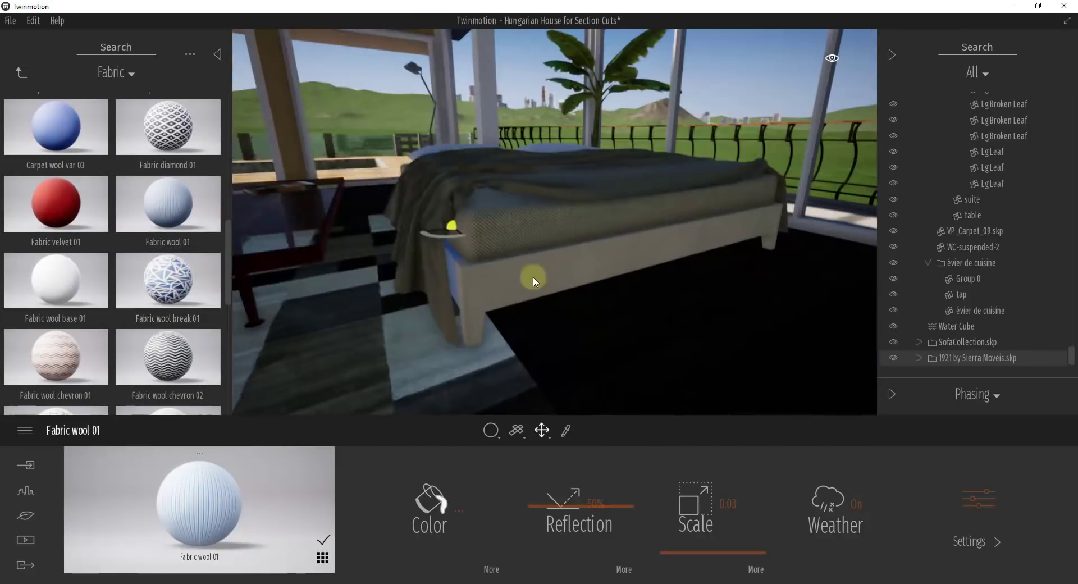
{"action": "left_click_drag", "start_coordinate": [534, 278], "coordinate": [429, 241]}
{"action": "right_click_drag", "start_coordinate": [517, 249], "coordinate": [516, 249]}
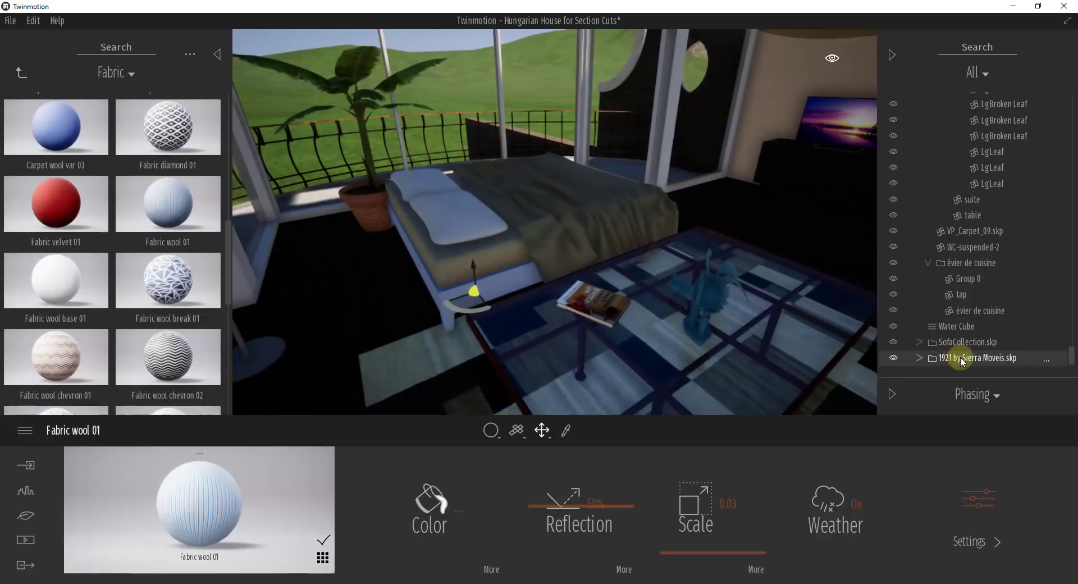
Step: Add the 1921 by Sierra Moveis.skp bed from the scene to the Context Models folder of the user library
{"action": "left_click", "coordinate": [18, 74]}
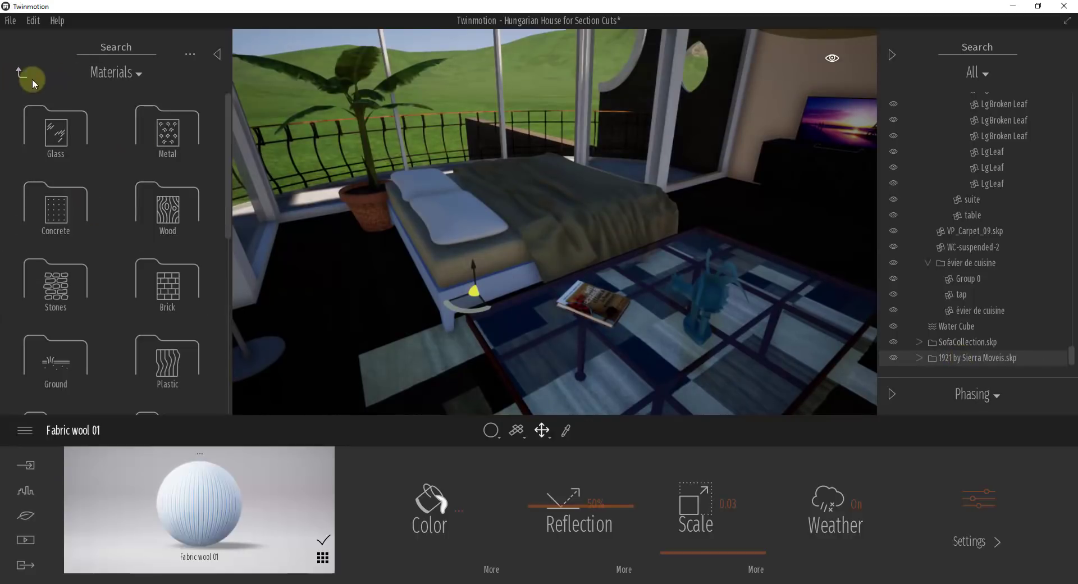
{"action": "left_click", "coordinate": [17, 74]}
{"action": "left_click", "coordinate": [174, 359]}
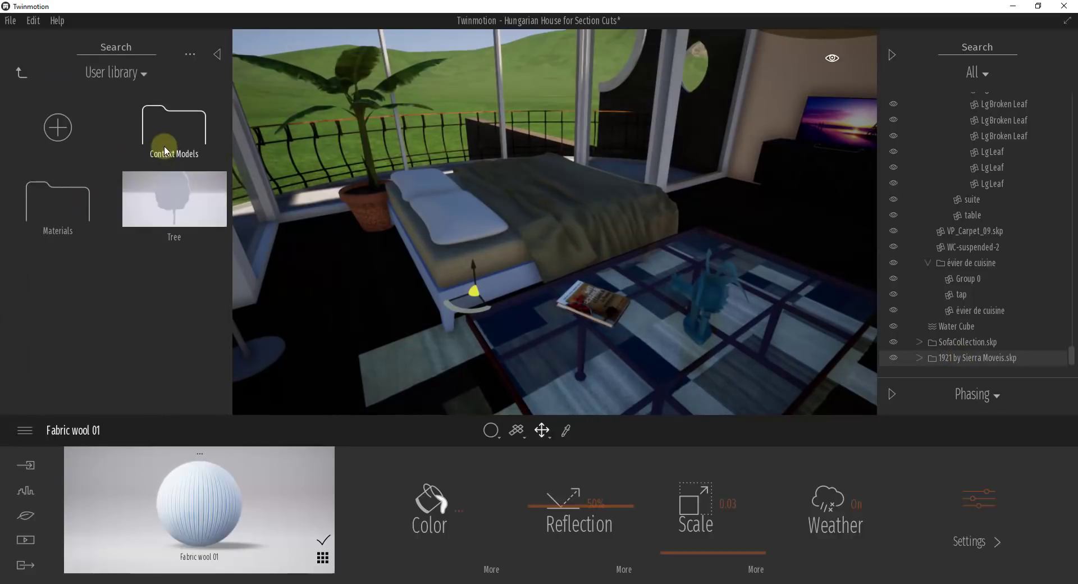
{"action": "left_click", "coordinate": [164, 145]}
{"action": "right_click", "coordinate": [960, 357]}
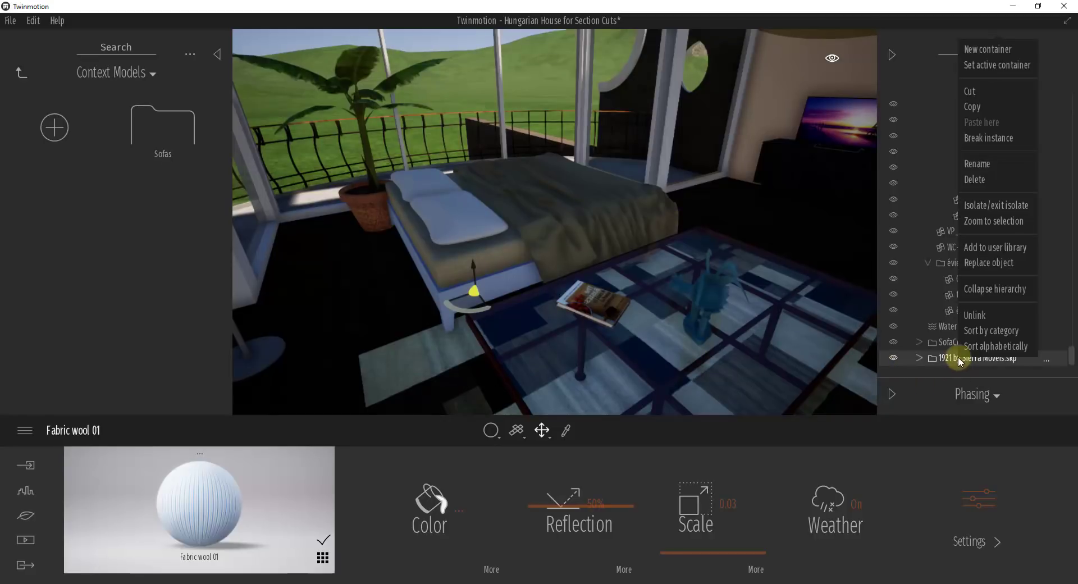
{"action": "left_click", "coordinate": [987, 247]}
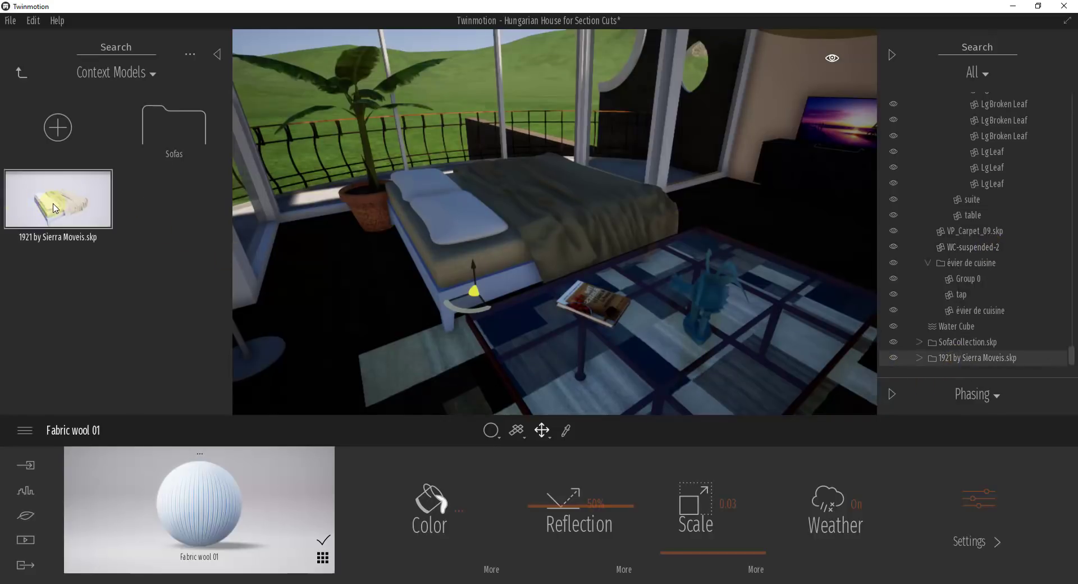
Step: Delete the 1921 by Sierra Moveis.skp bed from the scene, keeping Context Models open in the library
{"action": "mouse_move", "coordinate": [533, 230]}
{"action": "right_mouse_down"}
{"action": "mouse_move", "coordinate": [758, 233]}
{"action": "mouse_move", "coordinate": [533, 230]}
{"action": "right_mouse_up"}
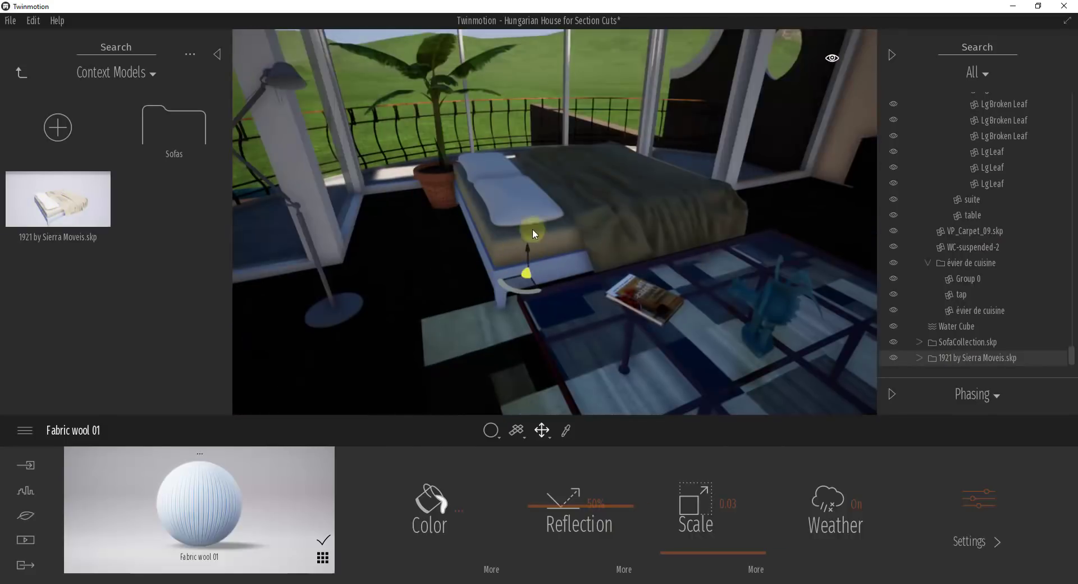
{"action": "left_click", "coordinate": [948, 352]}
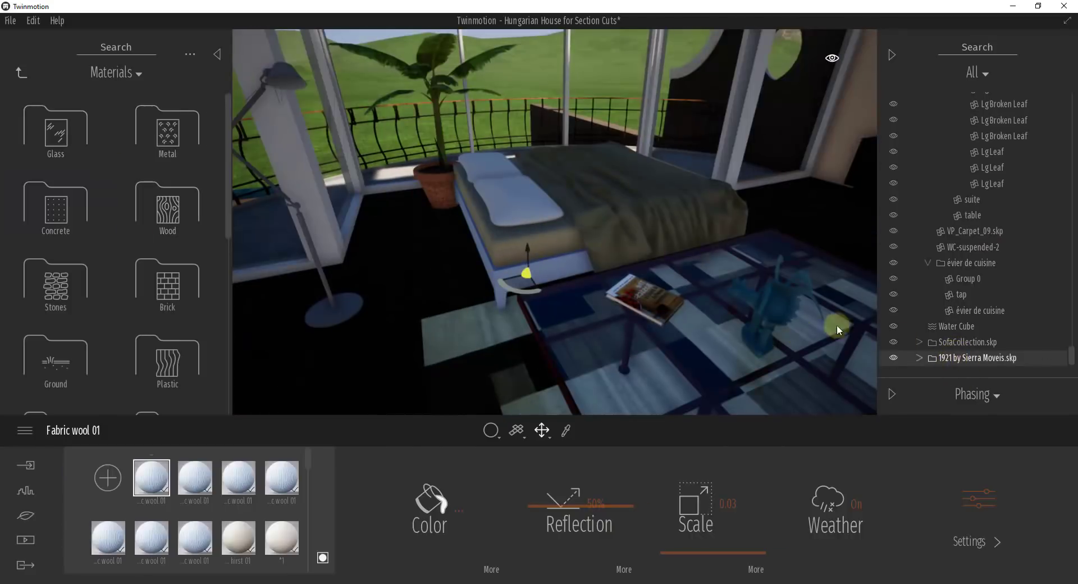
{"action": "scroll", "coordinate": [151, 216], "scroll_direction": "down", "scroll_amount": 1}
{"action": "left_click", "coordinate": [21, 73]}
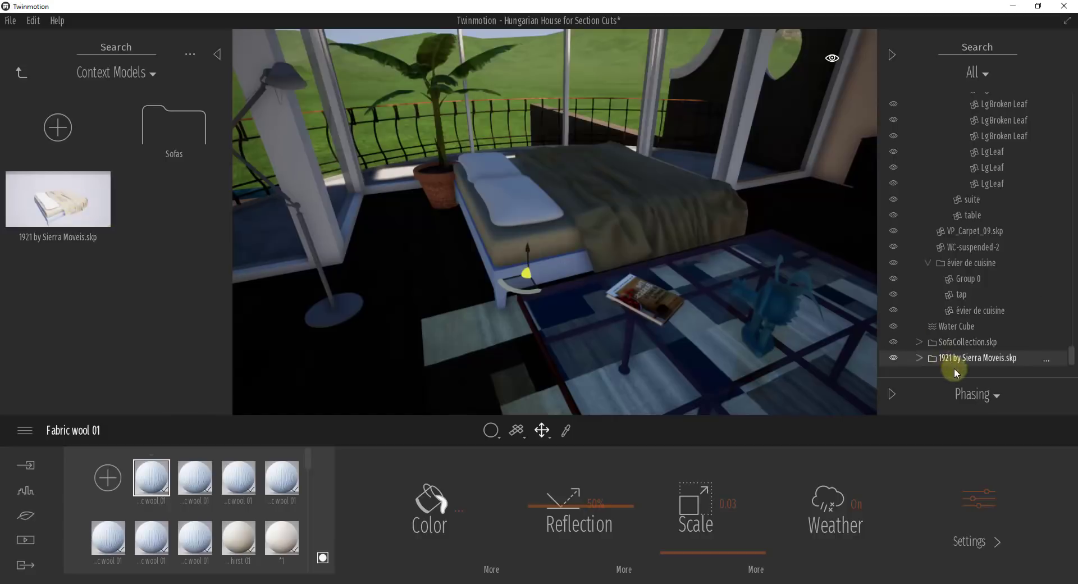
{"action": "right_click", "coordinate": [941, 360]}
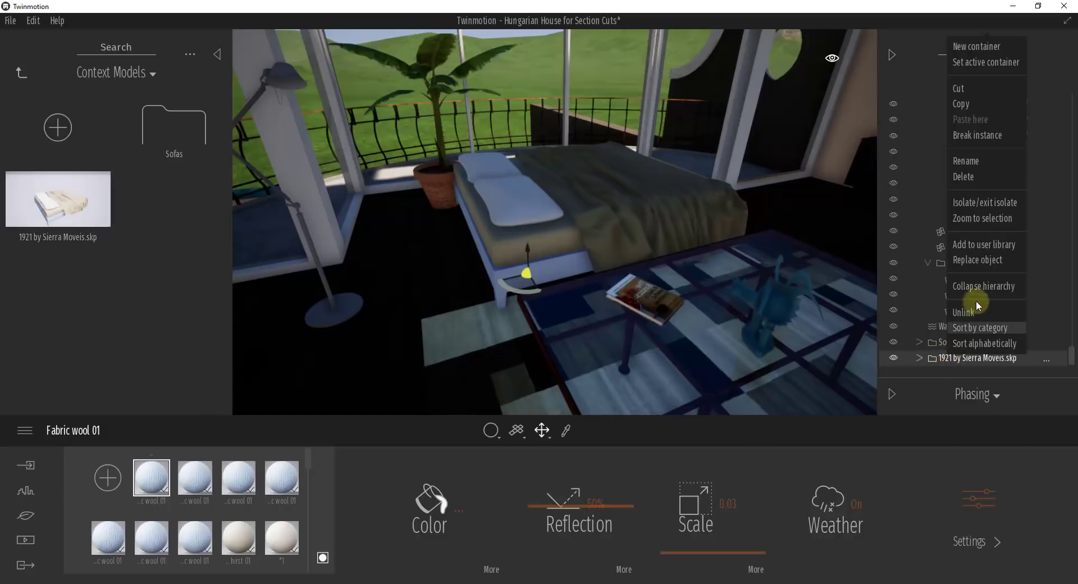
{"action": "left_click", "coordinate": [963, 176]}
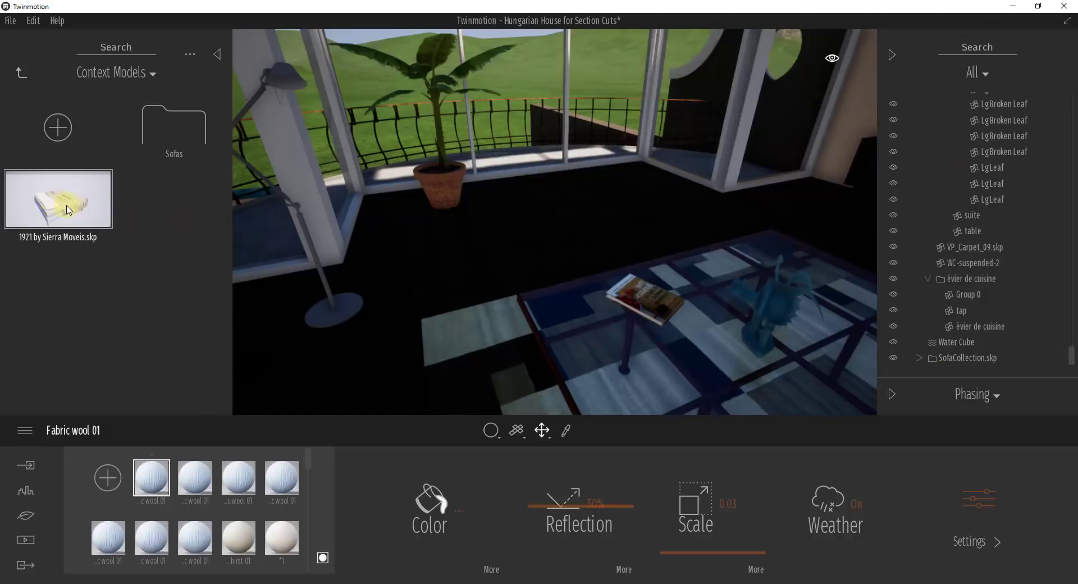
Step: Place the saved bed from Context Models into the room beside the potted plant and inspect its frame and mattress materials
{"action": "left_click_drag", "start_coordinate": [69, 210], "coordinate": [555, 255]}
{"action": "scroll", "coordinate": [547, 261], "scroll_direction": "up", "scroll_amount": 5}
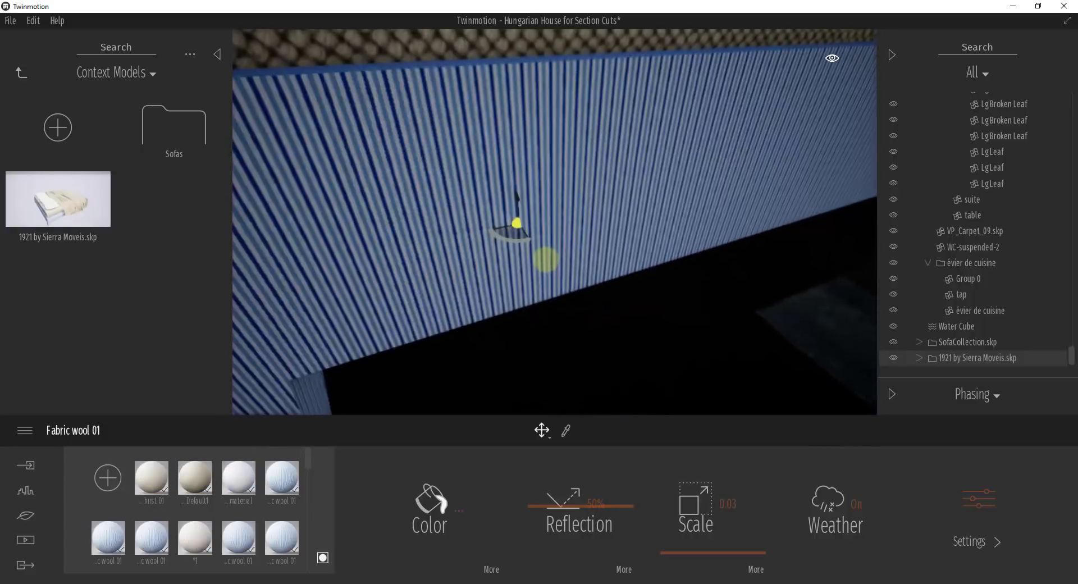
{"action": "scroll", "coordinate": [546, 259], "scroll_direction": "down", "scroll_amount": 3}
{"action": "middle_click_drag", "start_coordinate": [547, 261], "coordinate": [549, 261], "text": "shift"}
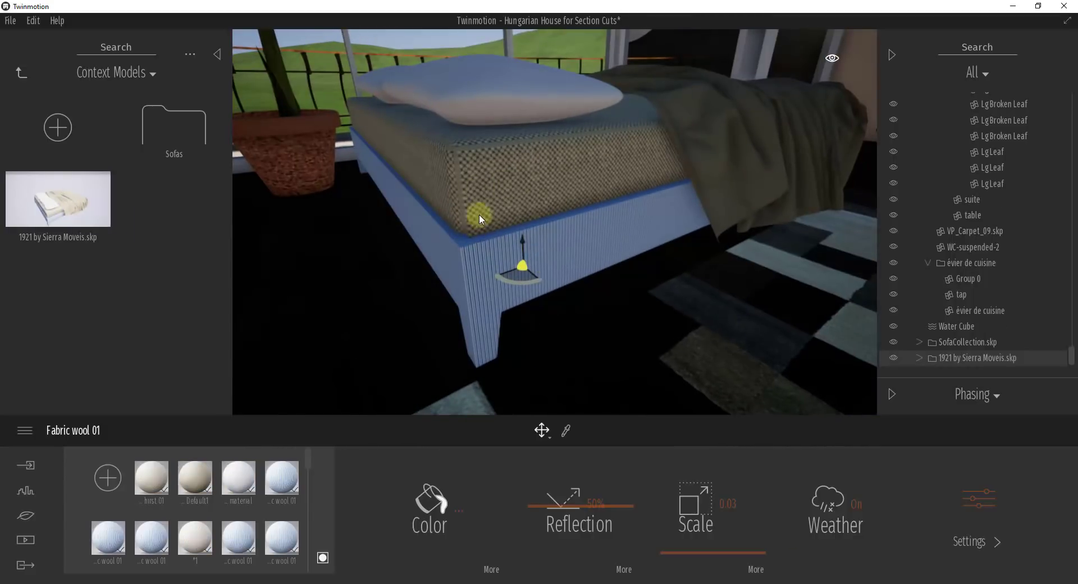
{"action": "middle_click_drag", "start_coordinate": [501, 273], "coordinate": [500, 274], "text": "shift"}
{"action": "left_click_drag", "start_coordinate": [568, 231], "coordinate": [491, 173]}
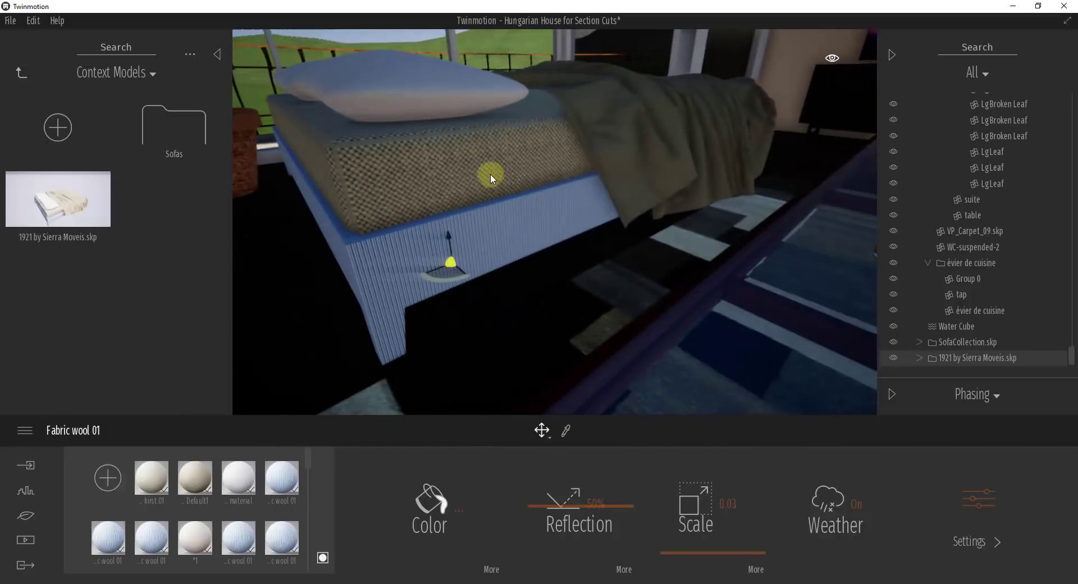
{"action": "scroll", "coordinate": [629, 236], "scroll_direction": "down", "scroll_amount": 4}
{"action": "middle_click_drag", "start_coordinate": [630, 236], "coordinate": [631, 237], "text": "shift"}
{"action": "scroll", "coordinate": [631, 237], "scroll_direction": "down", "scroll_amount": 3}
{"action": "left_click_drag", "start_coordinate": [630, 236], "coordinate": [630, 236]}
Step: Create a category named Beds in Context Models and move the saved 1921 by Sierra Moveis.skp bed into it
{"action": "left_click", "coordinate": [69, 199]}
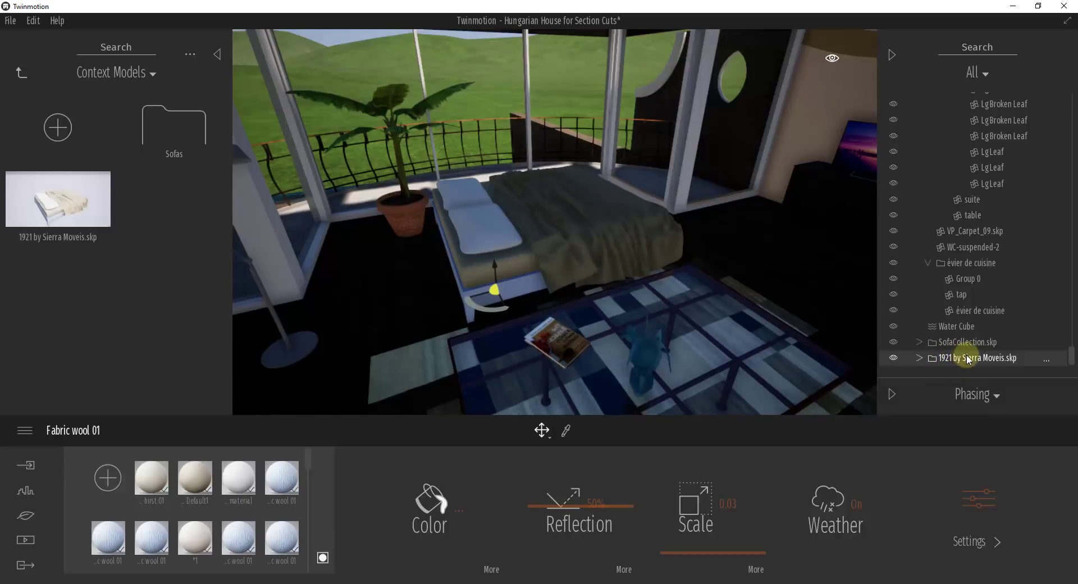
{"action": "left_click_drag", "start_coordinate": [967, 358], "coordinate": [70, 205]}
{"action": "left_click", "coordinate": [58, 127]}
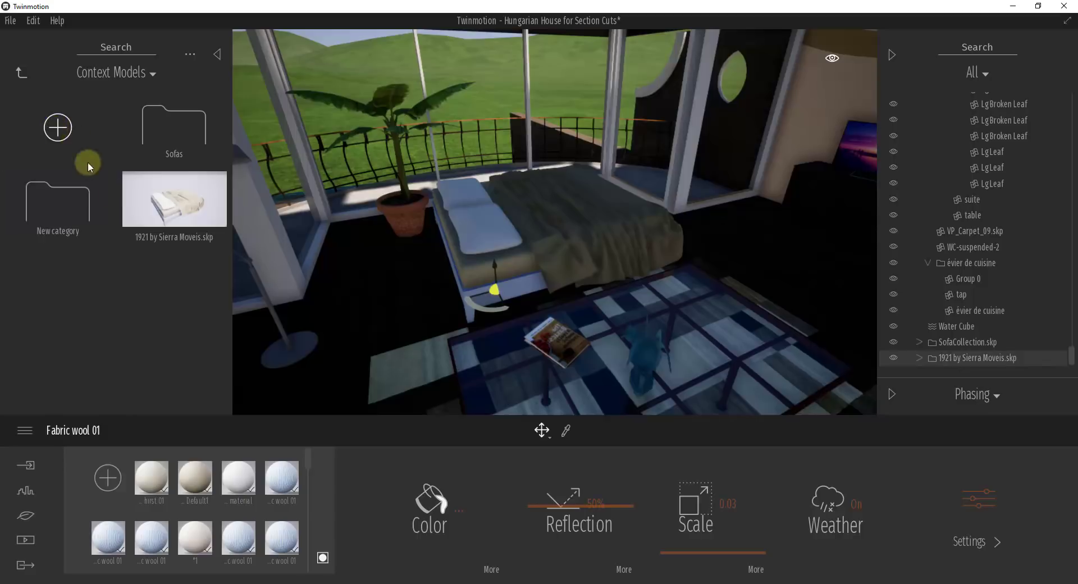
{"action": "left_click", "coordinate": [49, 233]}
{"action": "left_click", "coordinate": [22, 72]}
{"action": "right_click", "coordinate": [59, 205]}
{"action": "left_click", "coordinate": [79, 265]}
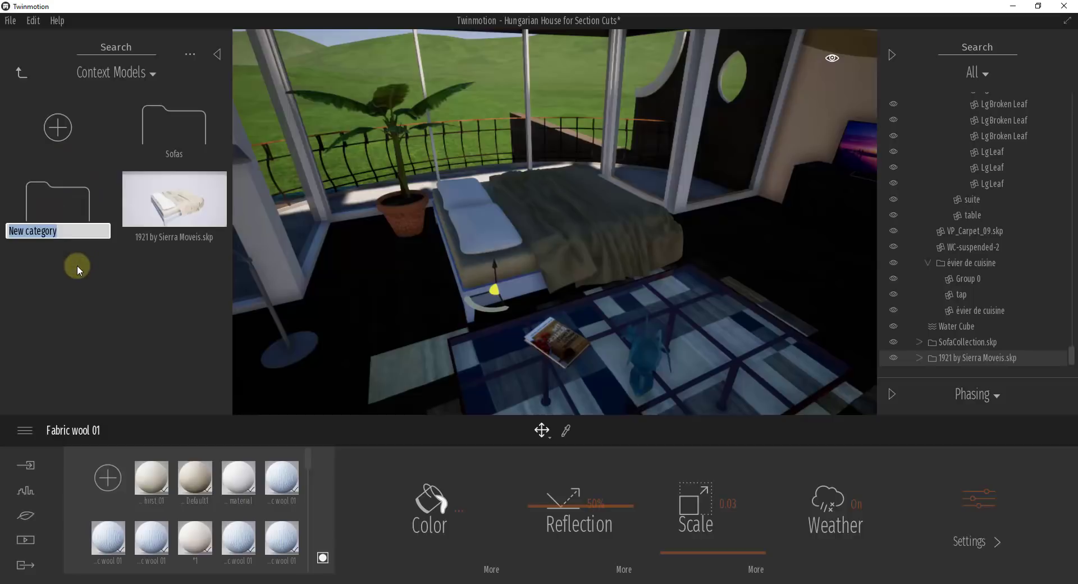
{"action": "type", "text": "Bed"}
{"action": "key", "text": "Return"}
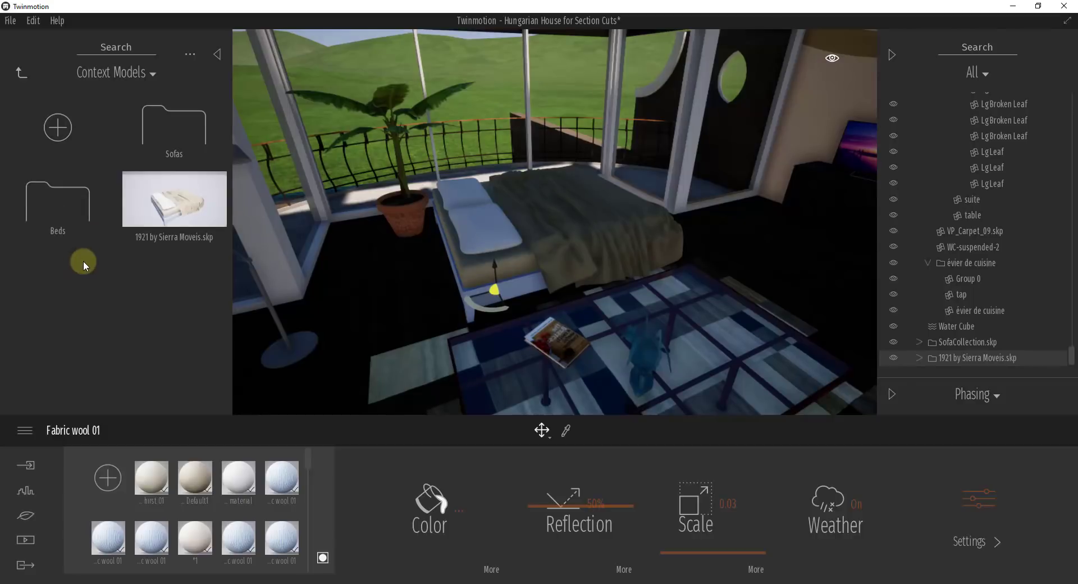
{"action": "left_click_drag", "start_coordinate": [135, 208], "coordinate": [25, 213]}
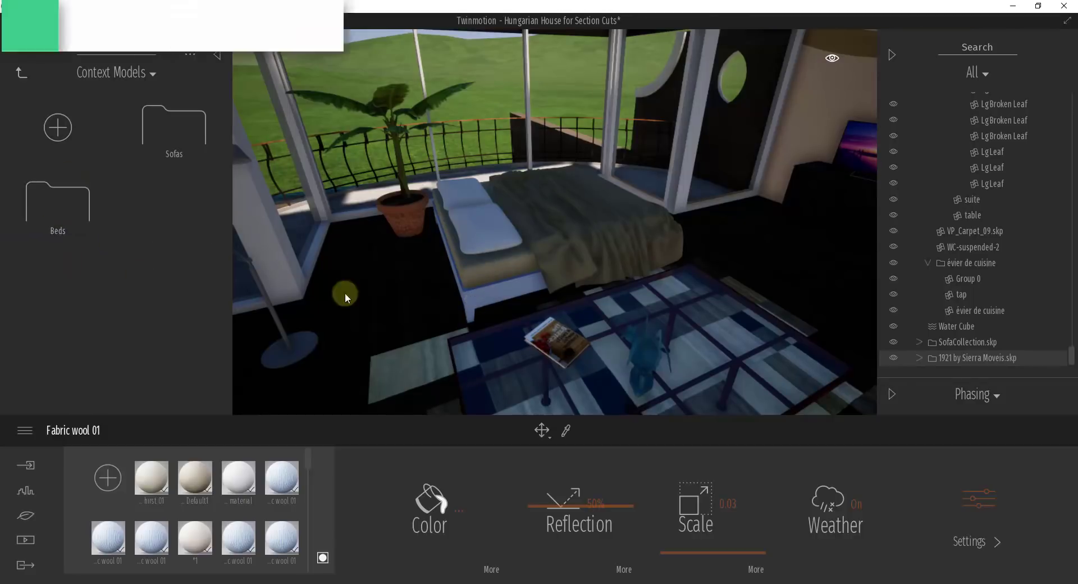
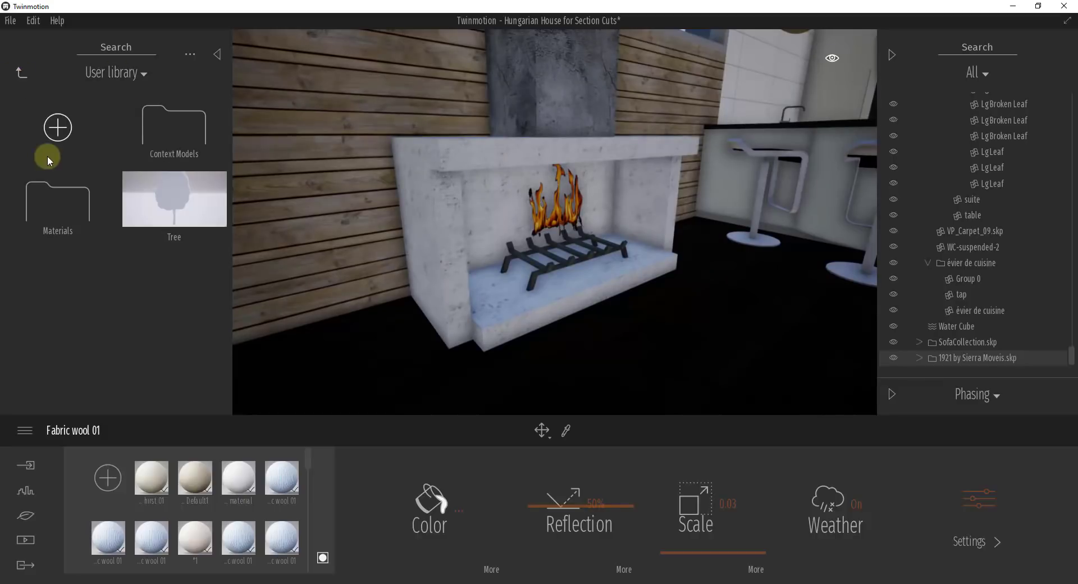
Step: Check the user library's Materials folder, create a new material and show it in the large preview
{"action": "left_click", "coordinate": [66, 201]}
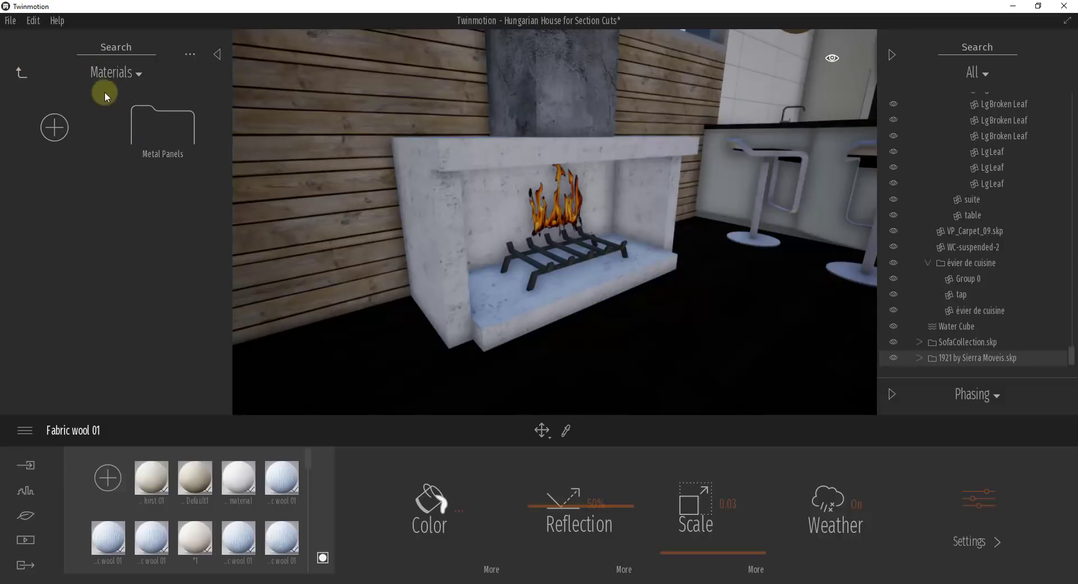
{"action": "left_click", "coordinate": [19, 75]}
{"action": "left_click", "coordinate": [105, 478]}
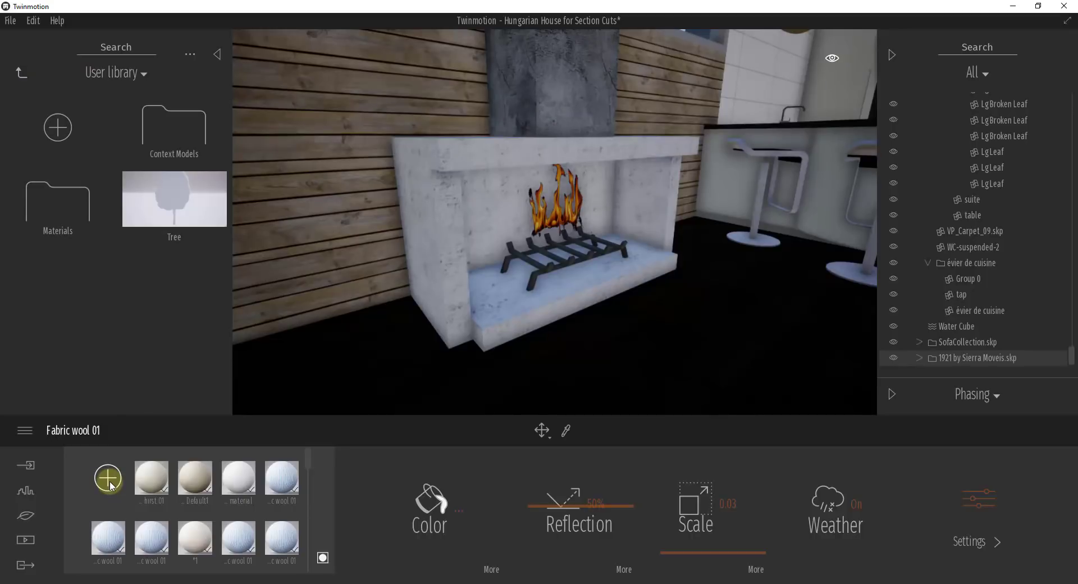
{"action": "right_click", "coordinate": [150, 482]}
{"action": "left_click", "coordinate": [112, 480]}
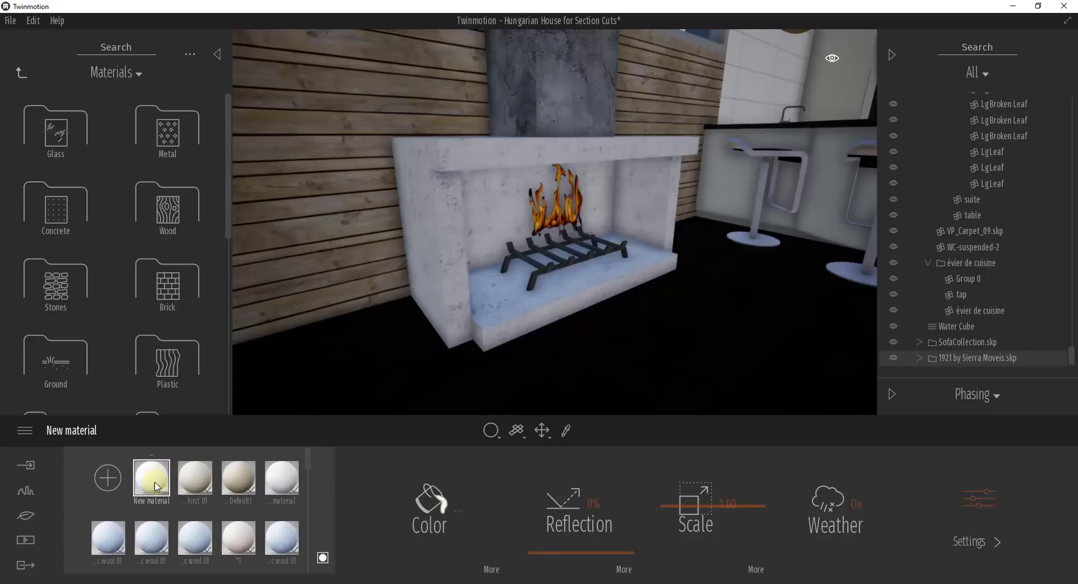
{"action": "left_click", "coordinate": [323, 558]}
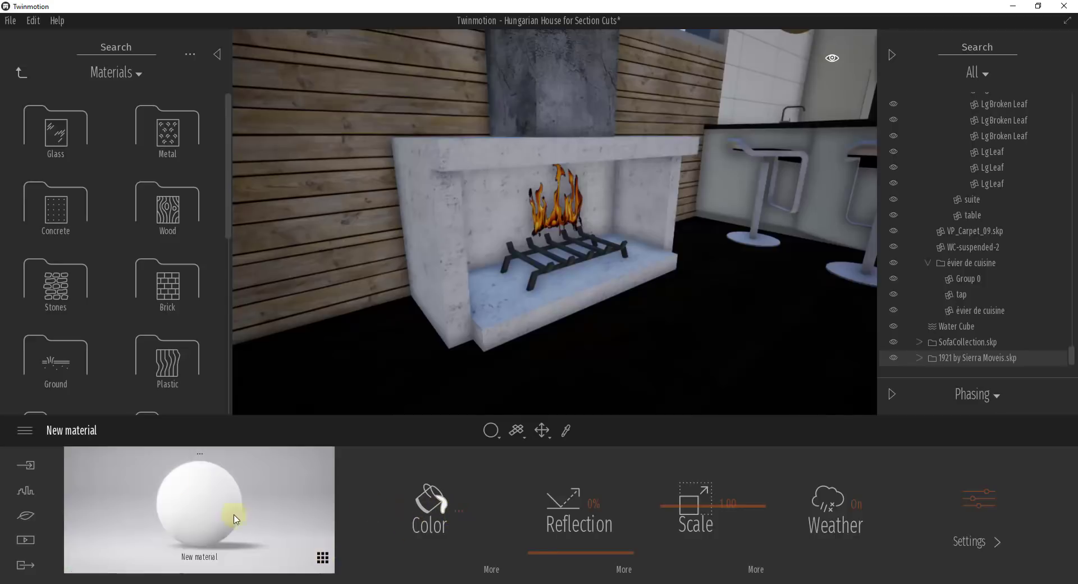
Step: Load StoneMarbleCalacatta004_COL_8K from the Poliigon stone textures as the new material's color texture
{"action": "left_click", "coordinate": [459, 513]}
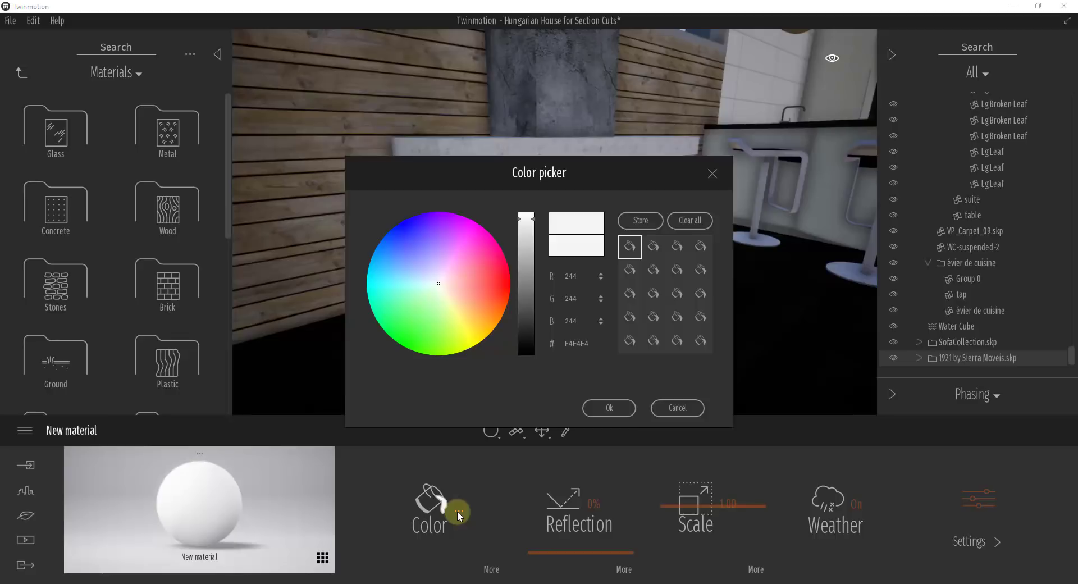
{"action": "left_click", "coordinate": [685, 411]}
{"action": "left_click", "coordinate": [490, 569]}
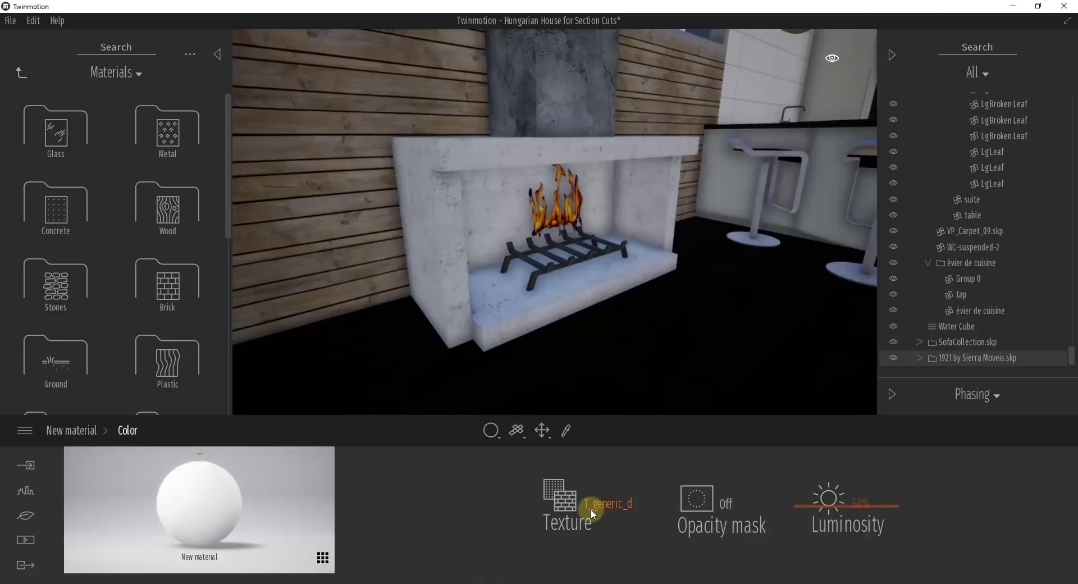
{"action": "right_click", "coordinate": [572, 504]}
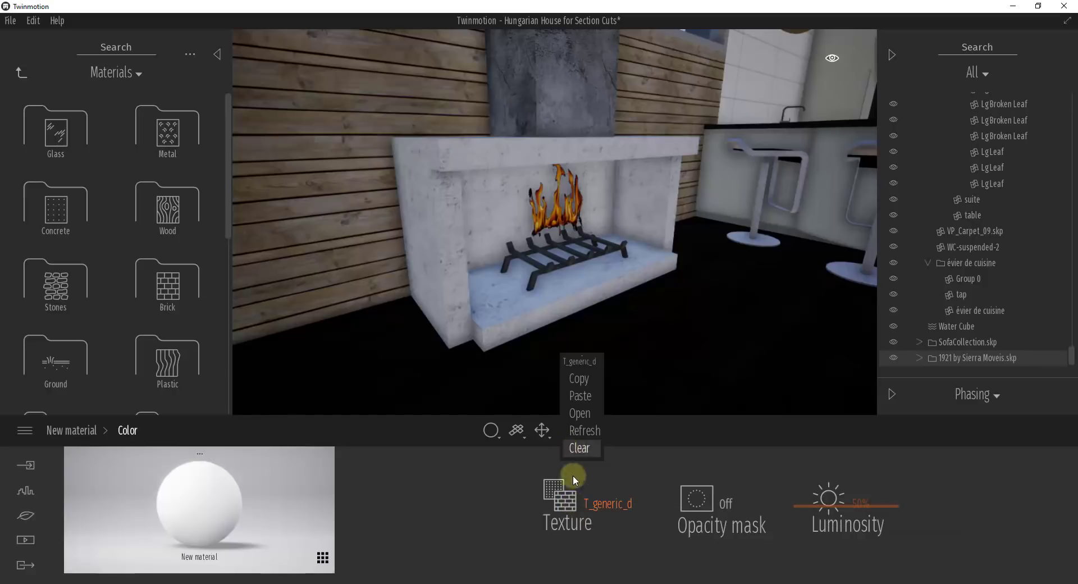
{"action": "left_click", "coordinate": [586, 498]}
{"action": "left_click", "coordinate": [580, 413]}
{"action": "double_click", "coordinate": [137, 94]}
{"action": "right_click", "coordinate": [217, 176]}
{"action": "mouse_move", "coordinate": [241, 183]}
{"action": "left_click", "coordinate": [371, 195]}
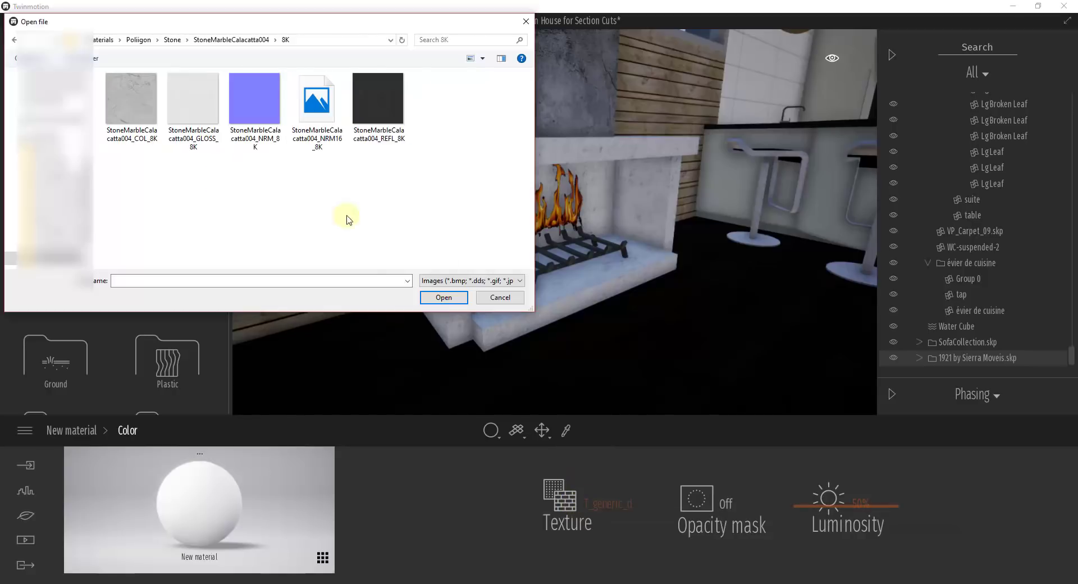
{"action": "double_click", "coordinate": [131, 111]}
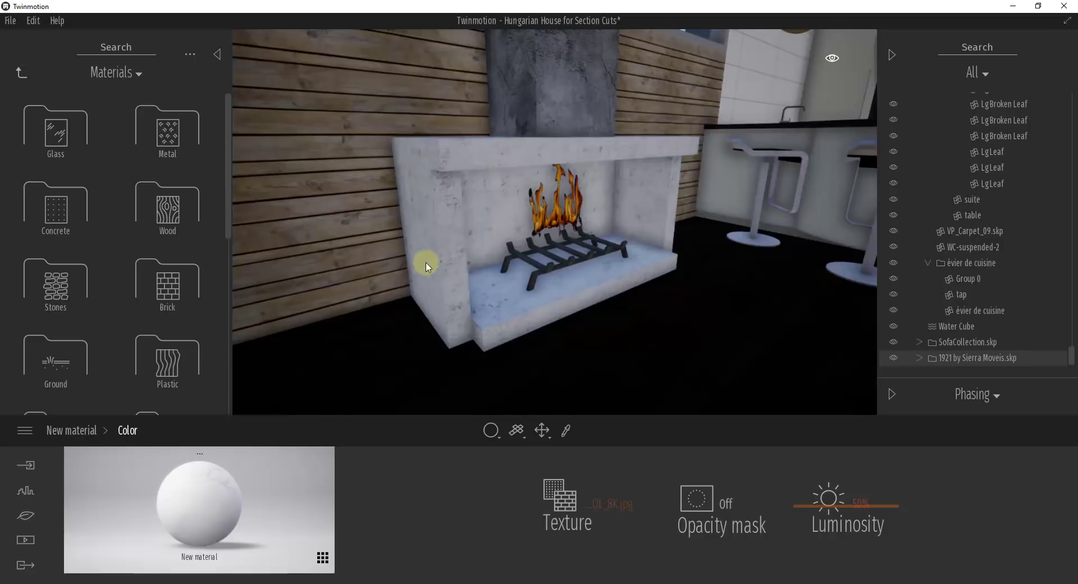
Step: Apply the new marble material to the fireplace surround
{"action": "left_click_drag", "start_coordinate": [207, 510], "coordinate": [446, 266]}
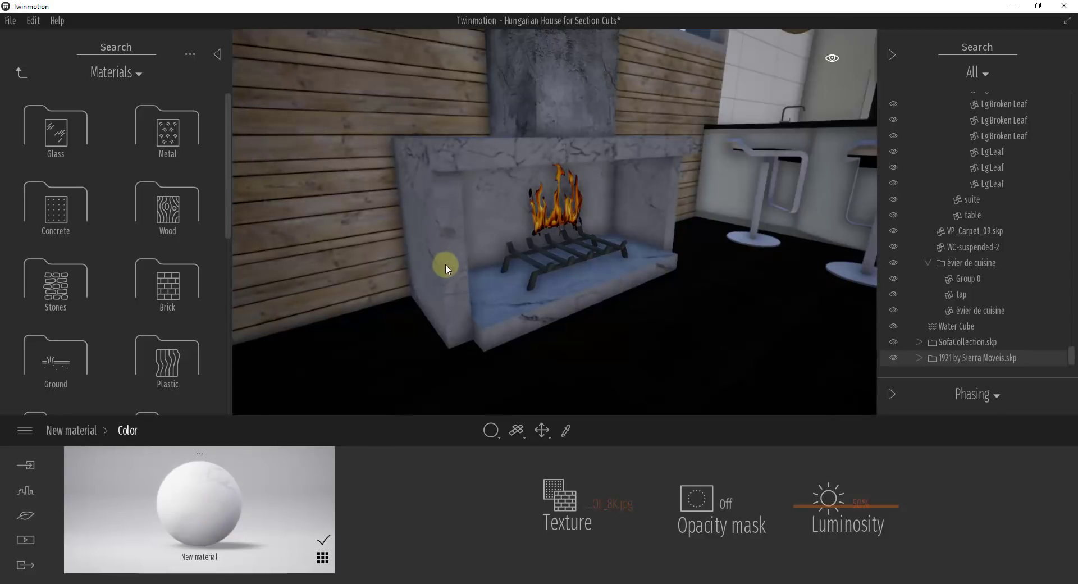
{"action": "left_click_drag", "start_coordinate": [176, 538], "coordinate": [450, 218]}
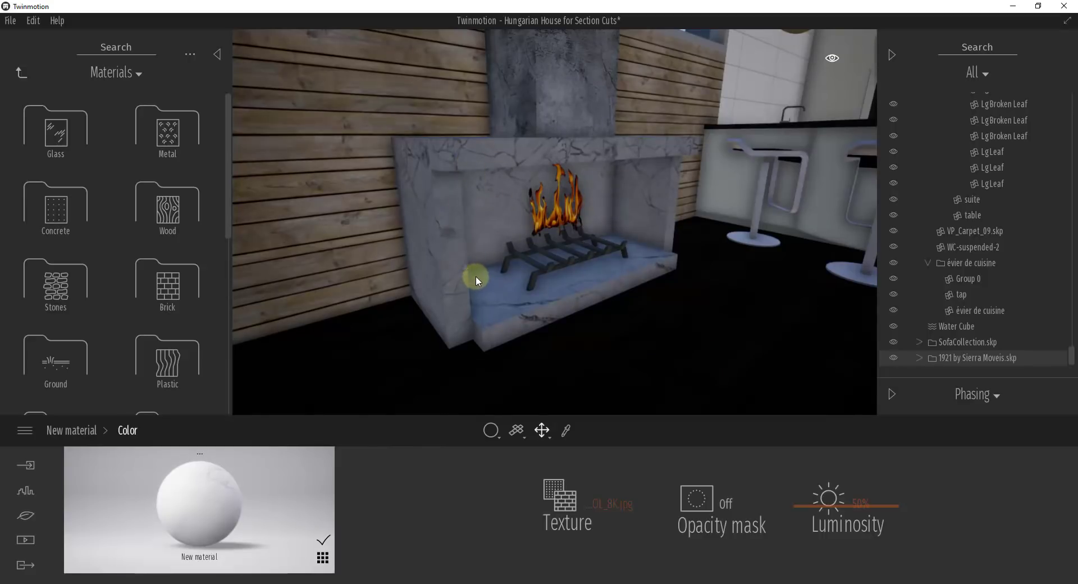
{"action": "right_click_drag", "start_coordinate": [476, 275], "coordinate": [481, 275]}
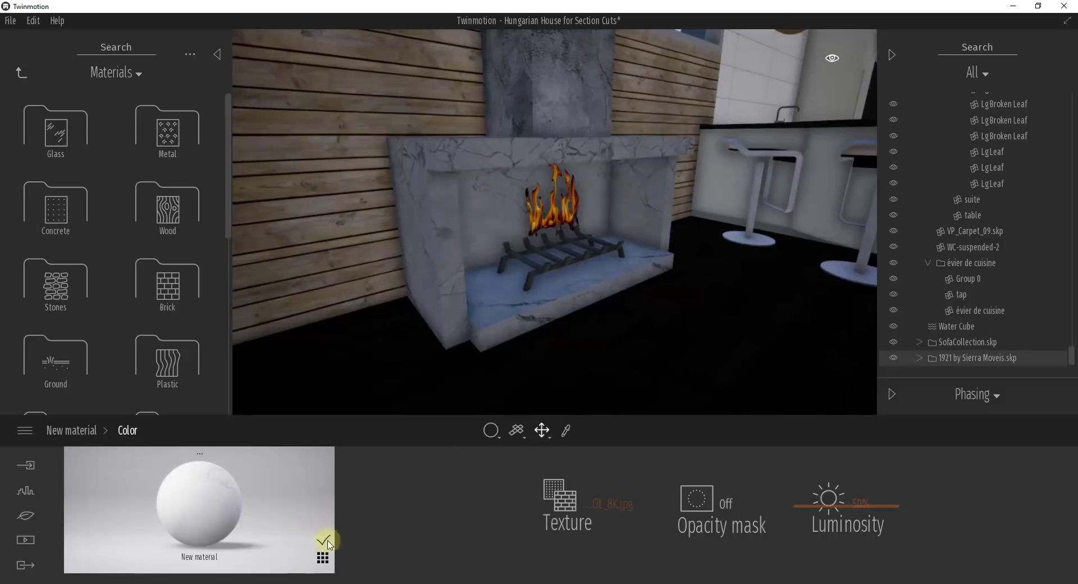
Step: Load StoneMarbleCalacatta004_NRM16_8K as the marble material's bump texture and return to the material settings
{"action": "left_click", "coordinate": [90, 431]}
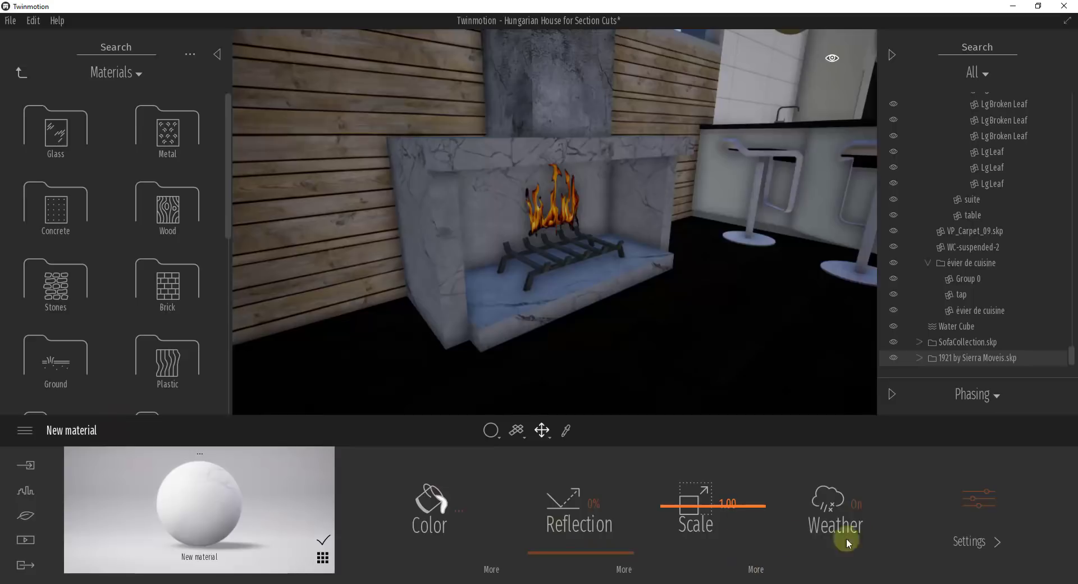
{"action": "left_click", "coordinate": [977, 499]}
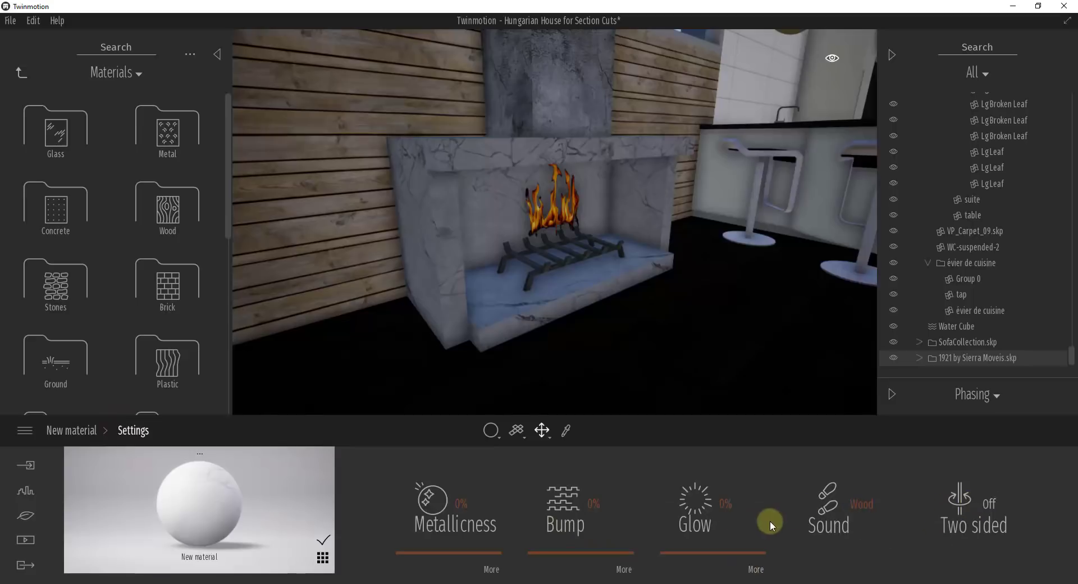
{"action": "left_click", "coordinate": [623, 571]}
{"action": "left_click", "coordinate": [714, 500]}
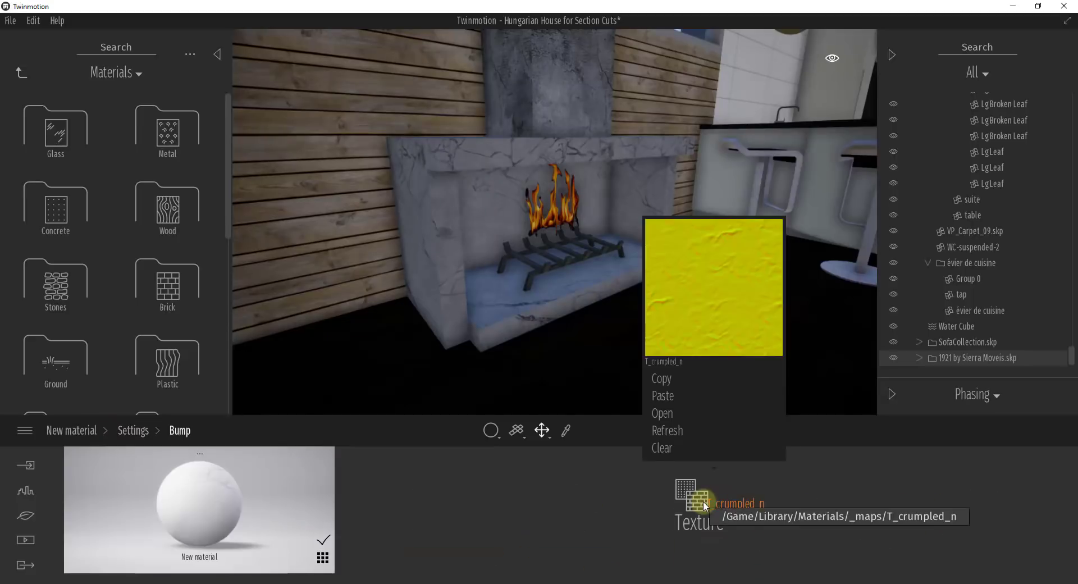
{"action": "left_click", "coordinate": [674, 413]}
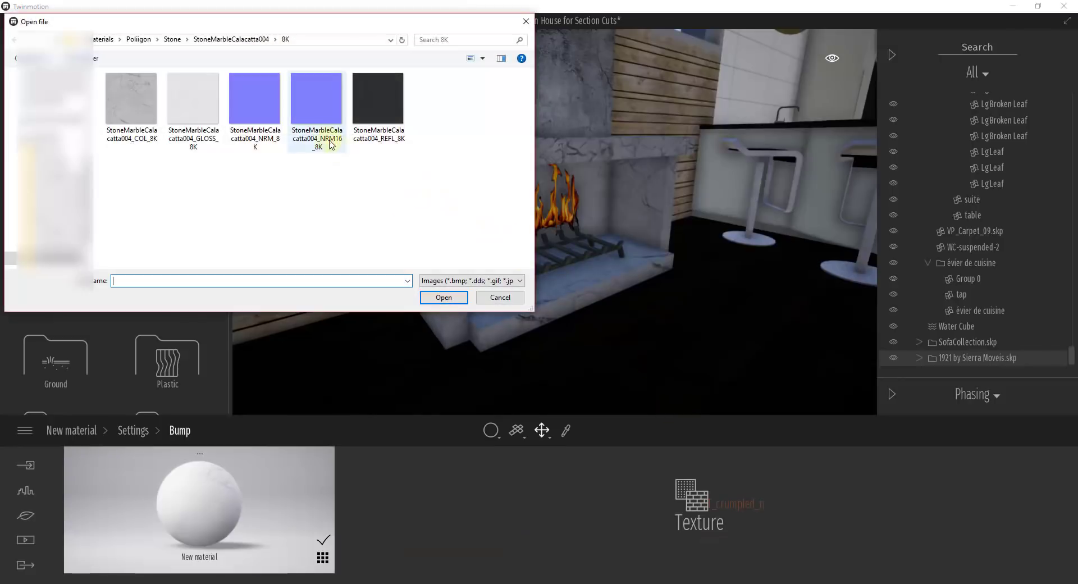
{"action": "double_click", "coordinate": [323, 150]}
{"action": "left_click", "coordinate": [133, 431]}
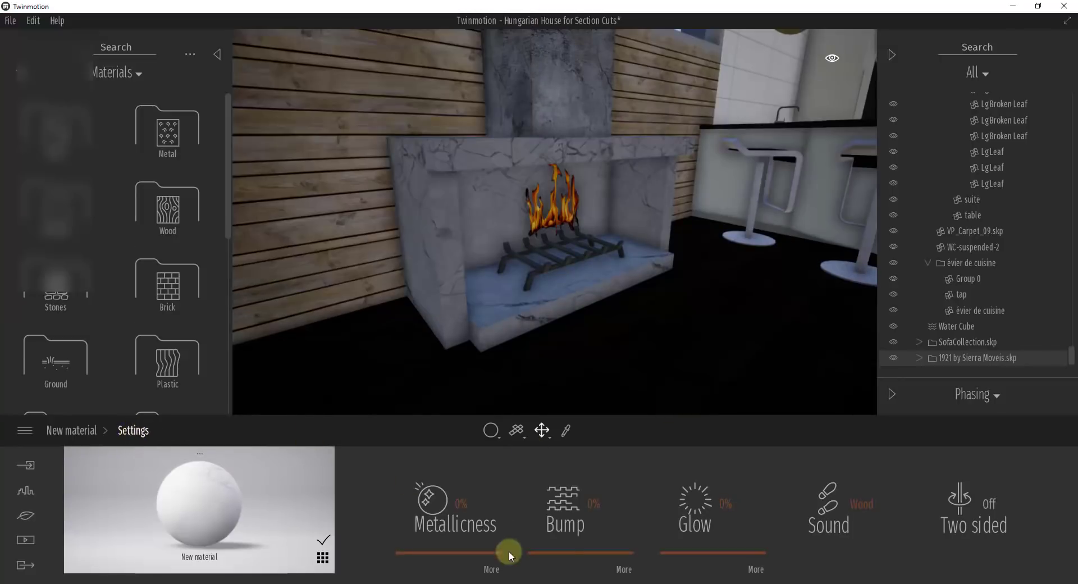
Step: Load StoneMarbleCalacatta004_REFL_8K as the marble material's reflection texture and return to its main properties
{"action": "left_click", "coordinate": [71, 430]}
{"action": "left_click", "coordinate": [624, 571]}
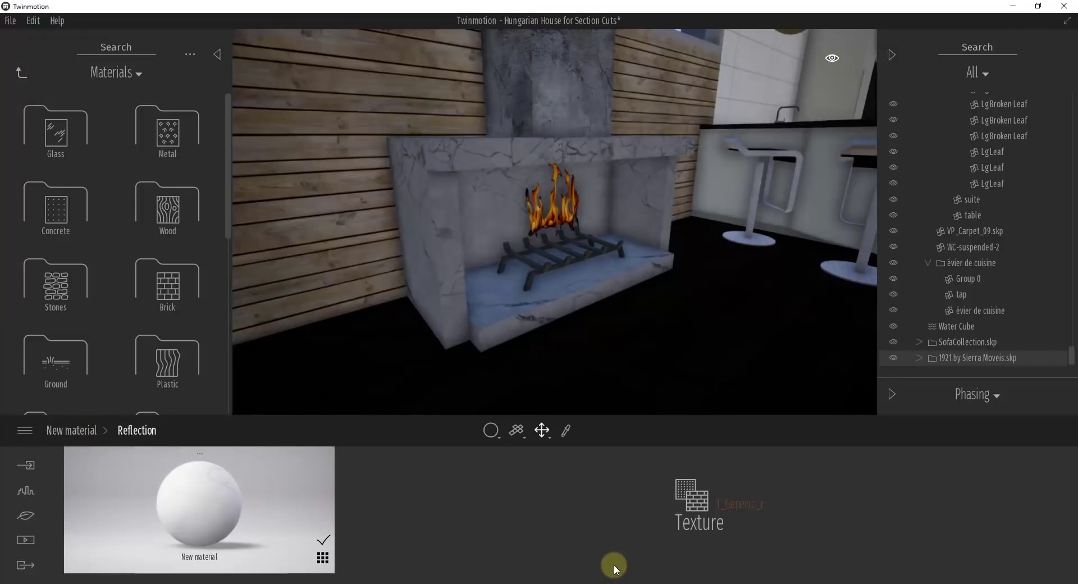
{"action": "left_click", "coordinate": [688, 511]}
{"action": "left_click", "coordinate": [703, 409]}
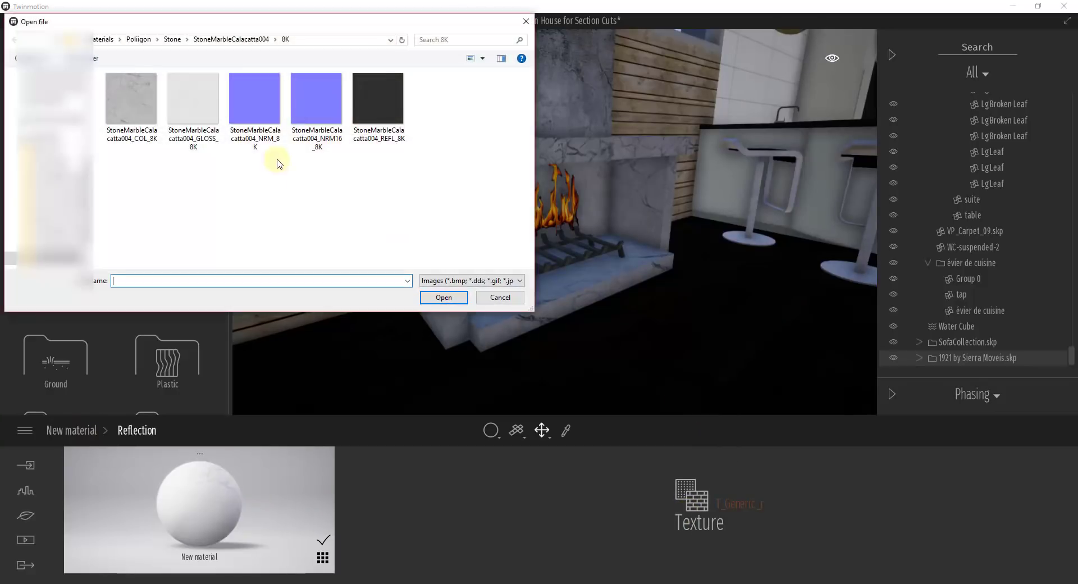
{"action": "double_click", "coordinate": [376, 94]}
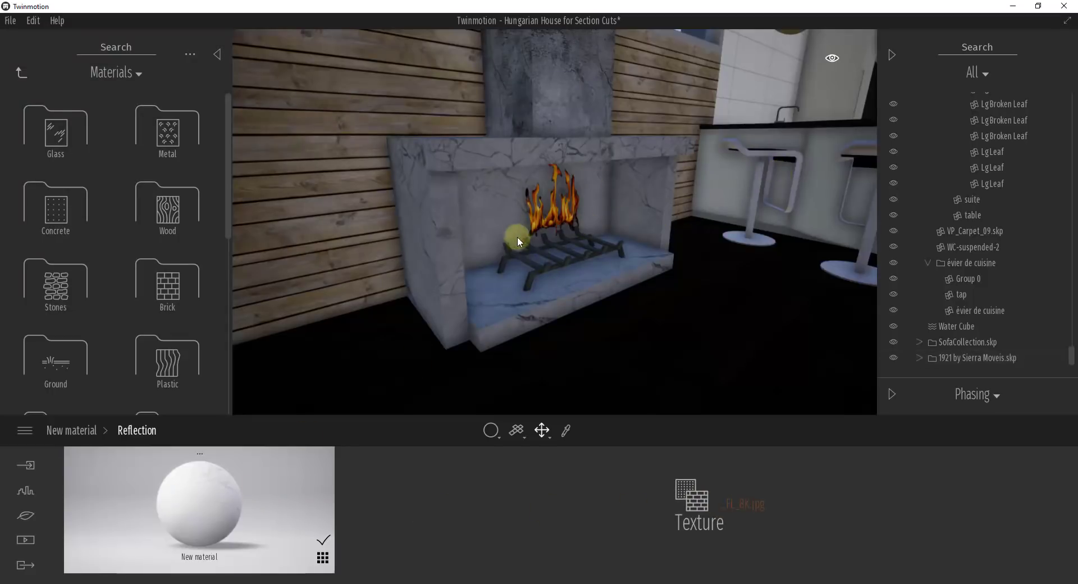
{"action": "right_click_drag", "start_coordinate": [572, 274], "coordinate": [572, 277]}
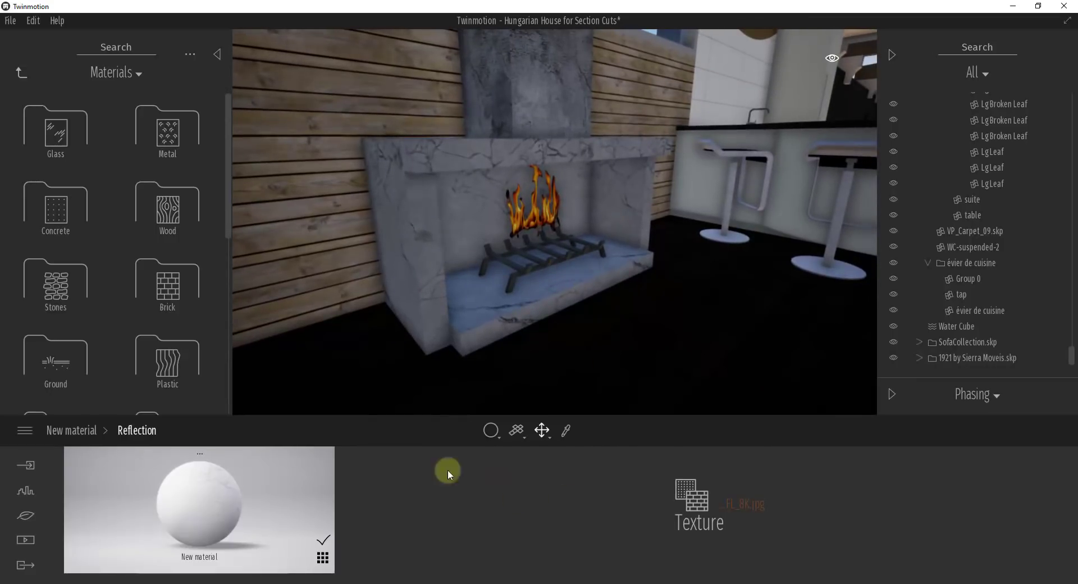
{"action": "left_click", "coordinate": [86, 430]}
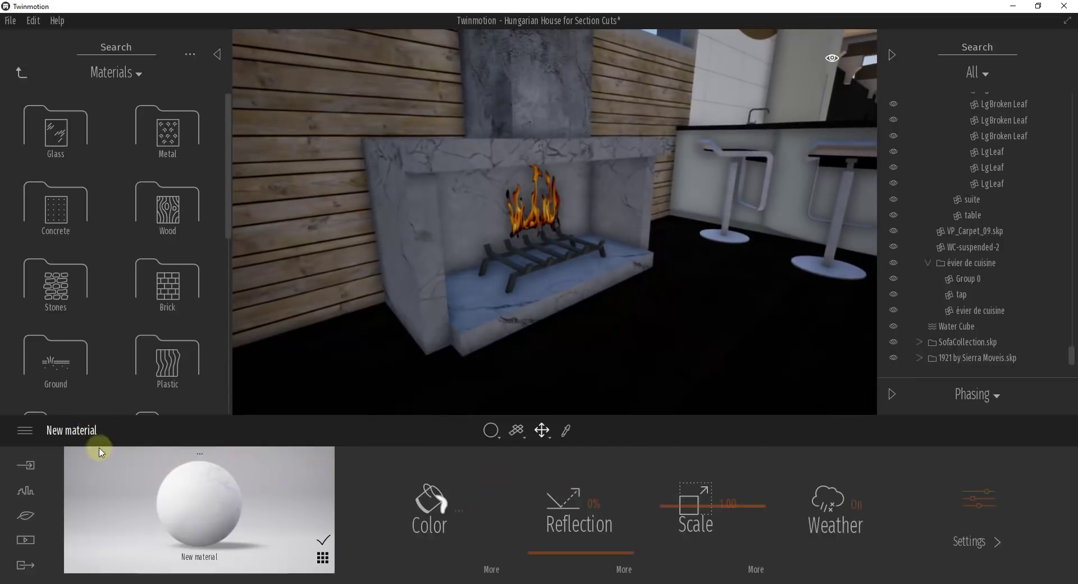
Step: Rename the new marble material as "Calcutta Stone - Poliigon"
{"action": "right_click", "coordinate": [203, 560]}
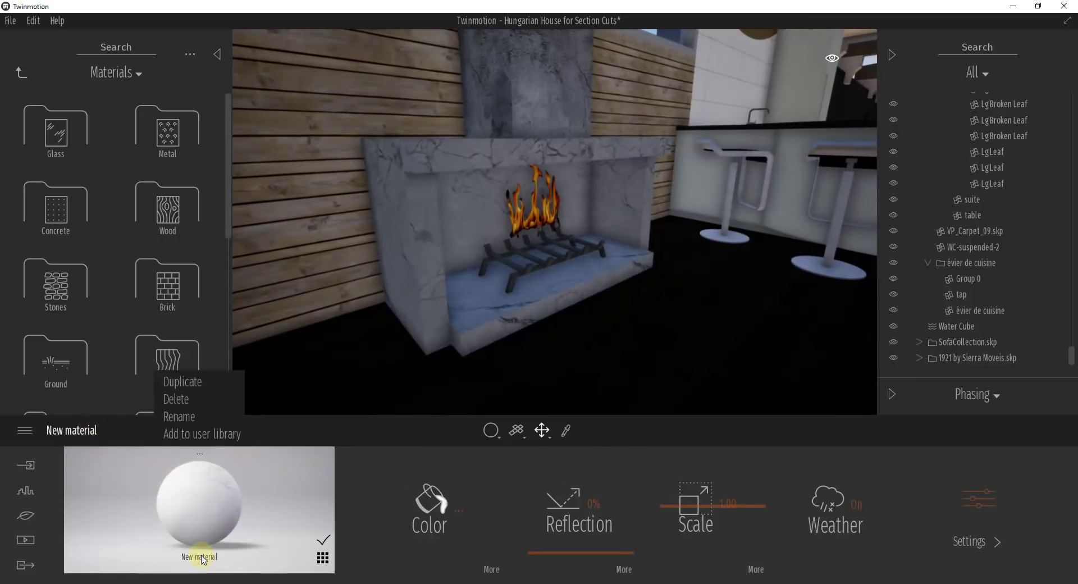
{"action": "left_click", "coordinate": [181, 417]}
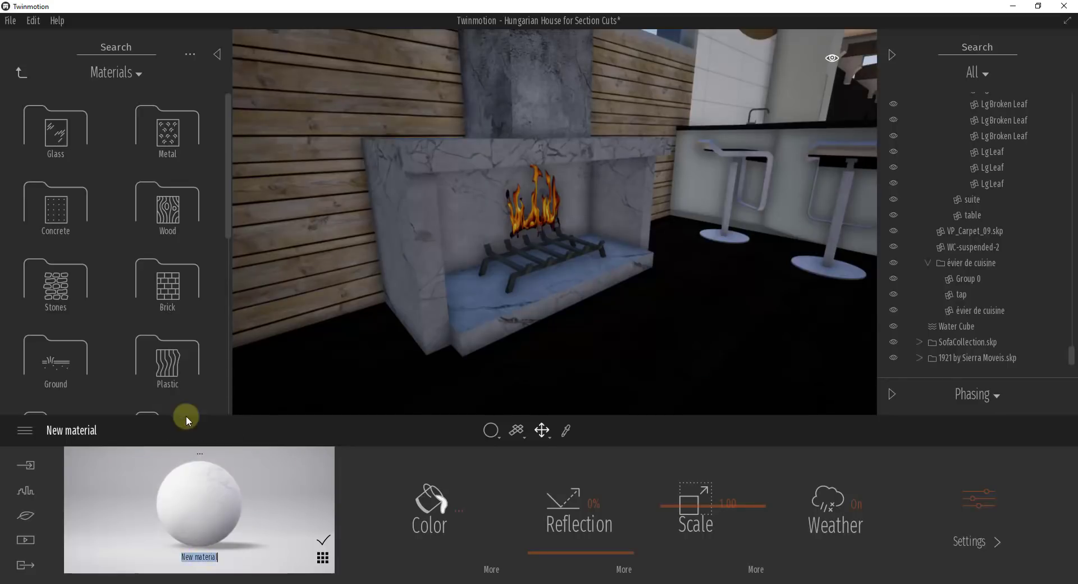
{"action": "type", "text": "Calcutta Stone - Poliigon"}
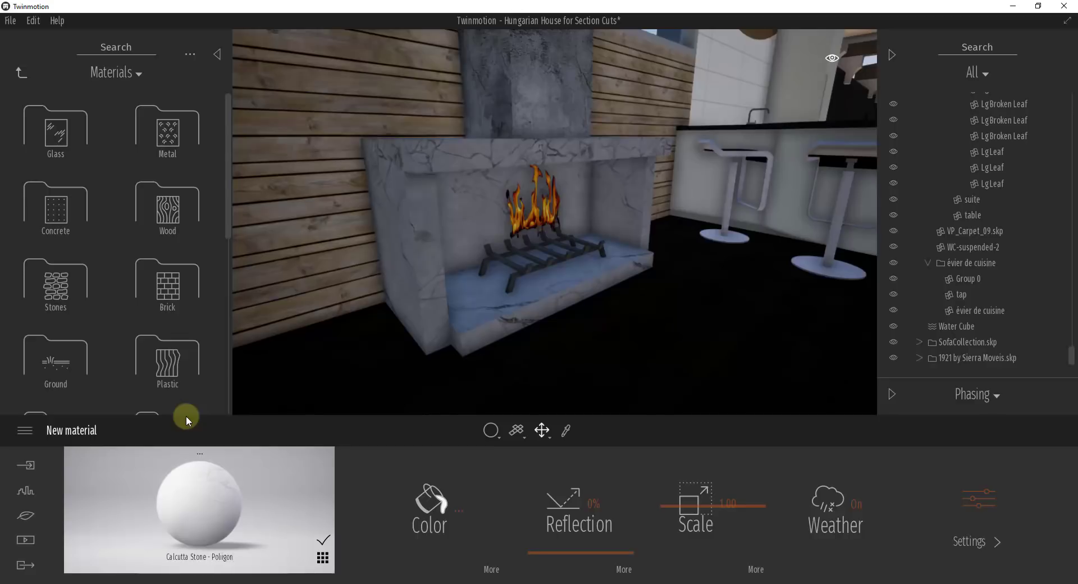
{"action": "key", "text": "Return"}
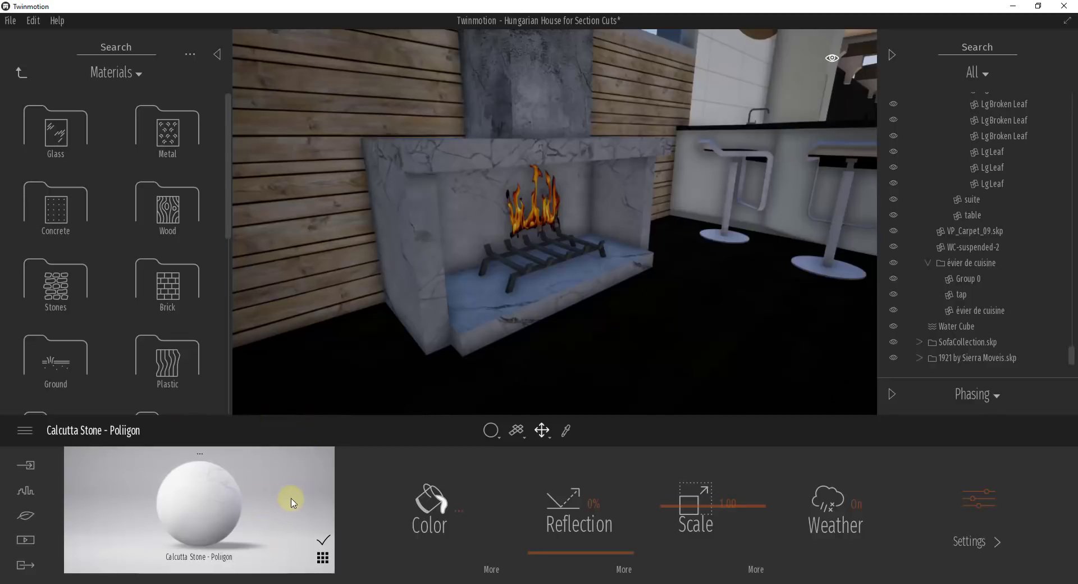
Step: Add the Calcutta Stone - Poliigon material to the user library and move it into the Materials folder
{"action": "right_click_drag", "start_coordinate": [559, 215], "coordinate": [546, 213]}
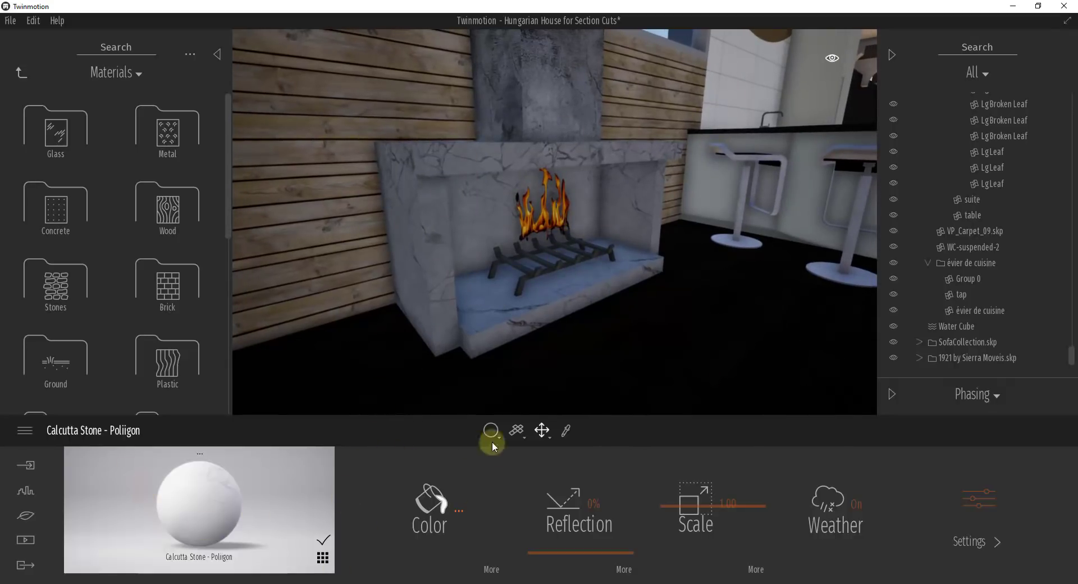
{"action": "right_click", "coordinate": [202, 510]}
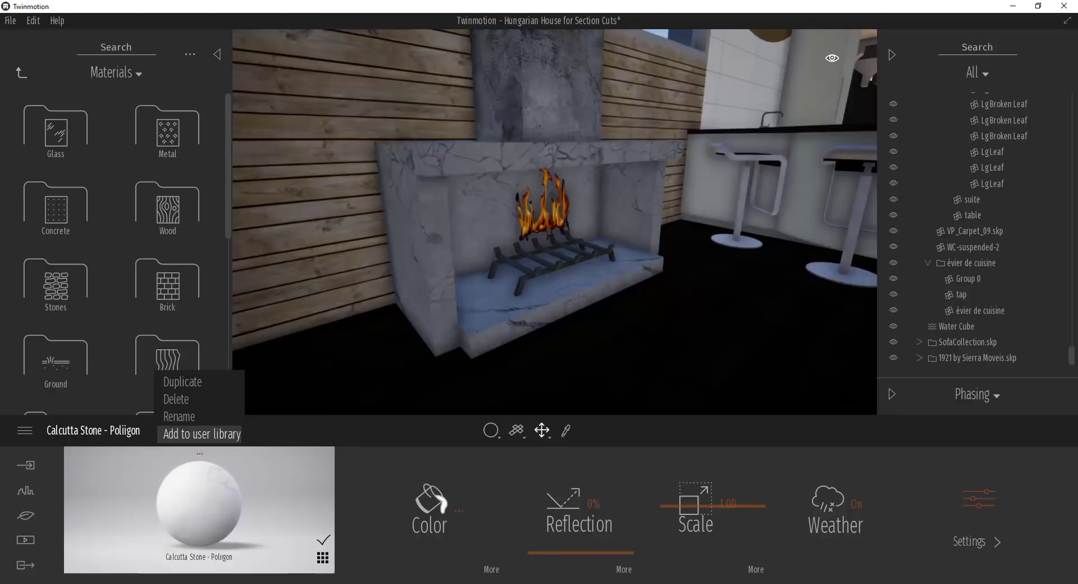
{"action": "left_click", "coordinate": [202, 434]}
{"action": "left_click", "coordinate": [22, 73]}
{"action": "left_click", "coordinate": [157, 349]}
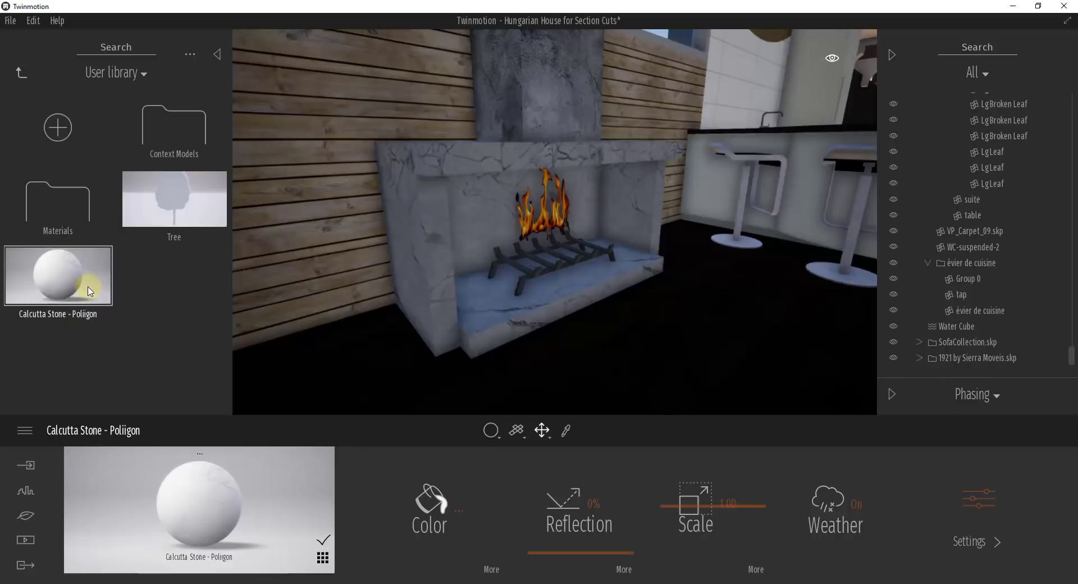
{"action": "left_click_drag", "start_coordinate": [89, 290], "coordinate": [63, 203]}
Step: Create a category named Stone inside the library's Materials folder and move the Calcutta Stone - Poliigon material into it
{"action": "double_click", "coordinate": [63, 203]}
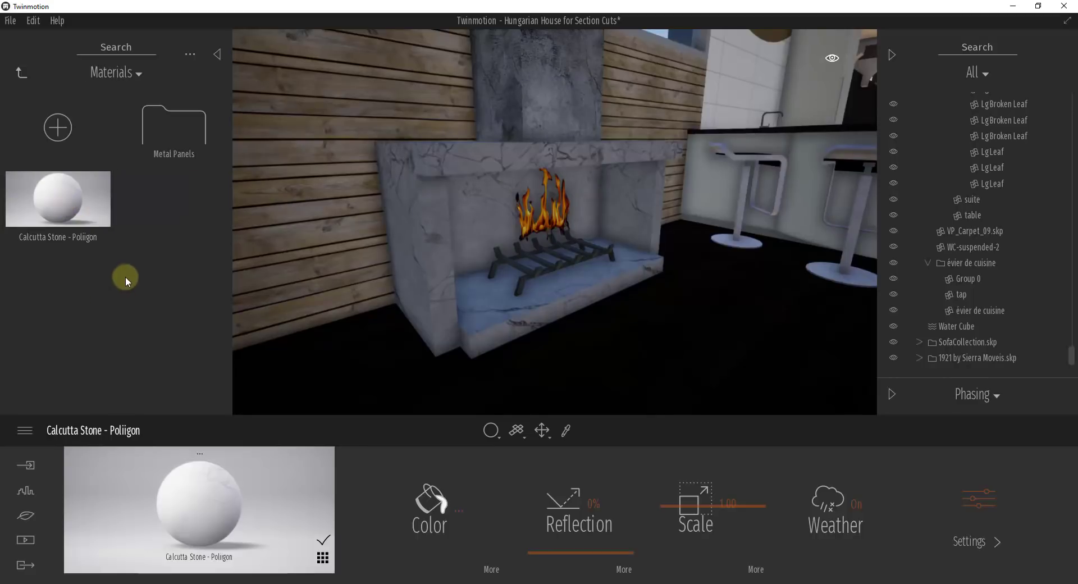
{"action": "left_click", "coordinate": [65, 139]}
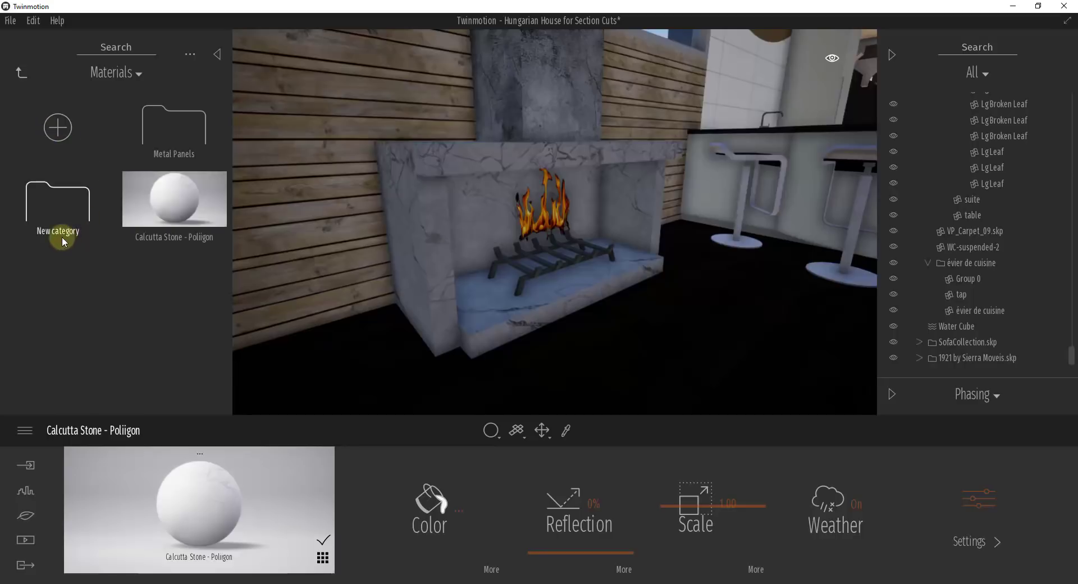
{"action": "right_click", "coordinate": [59, 234]}
{"action": "left_click", "coordinate": [60, 293]}
{"action": "type", "text": "Stone"}
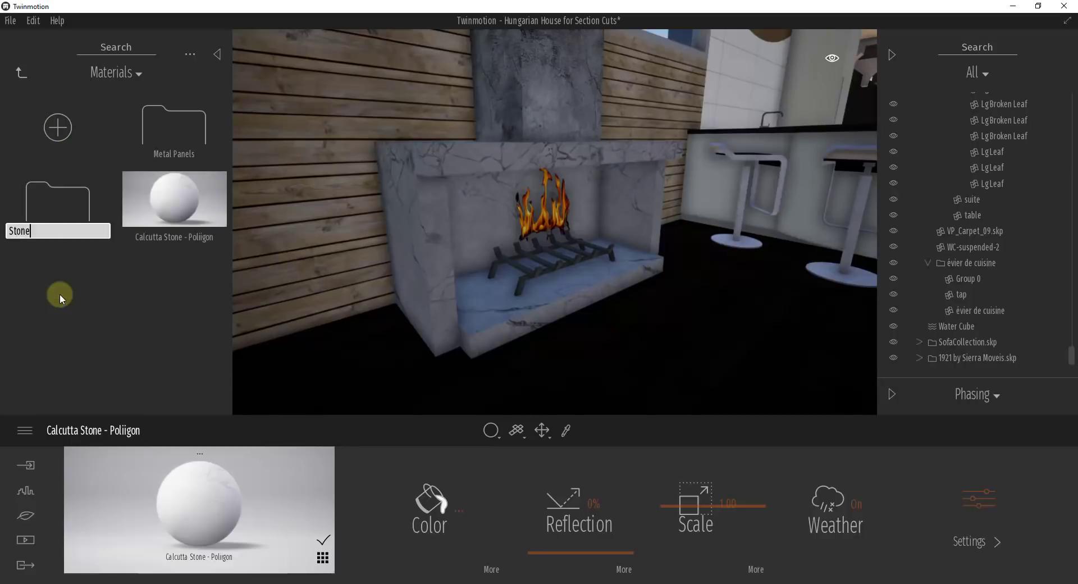
{"action": "key", "text": "Return"}
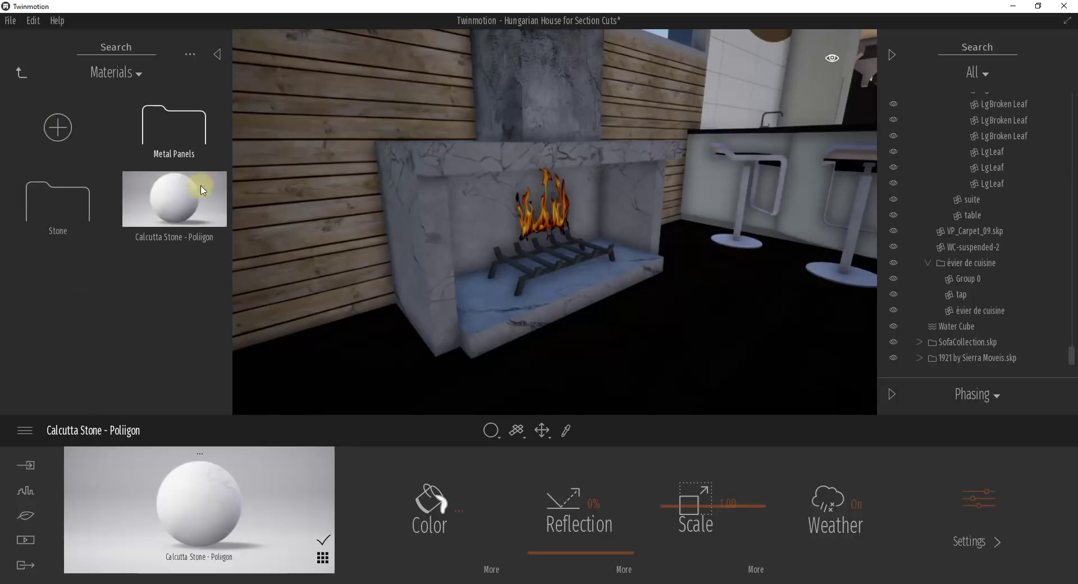
{"action": "left_click_drag", "start_coordinate": [201, 185], "coordinate": [63, 207]}
{"action": "left_click", "coordinate": [63, 208]}
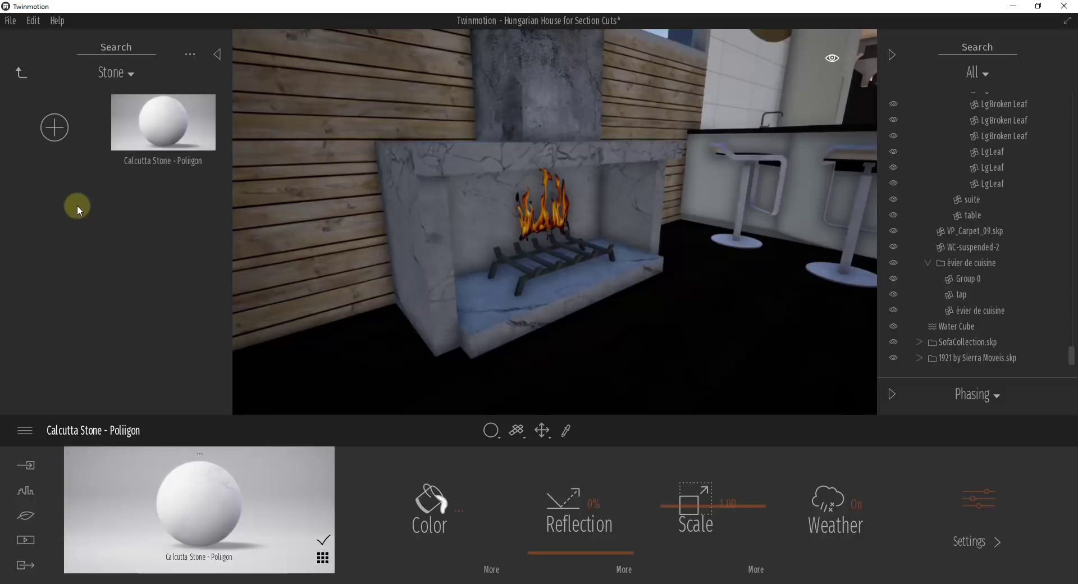